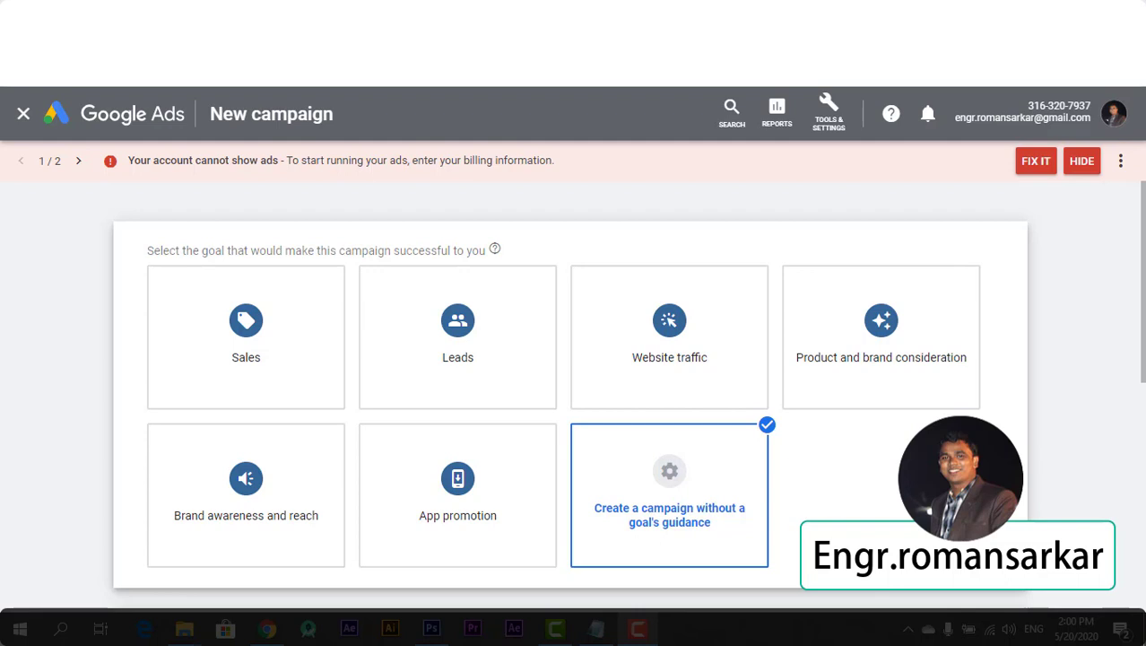
# Step: Examine the available campaign goals and campaign types for the new campaign, and look over the YouTube channel page
pyautogui.moveTo(248, 320)
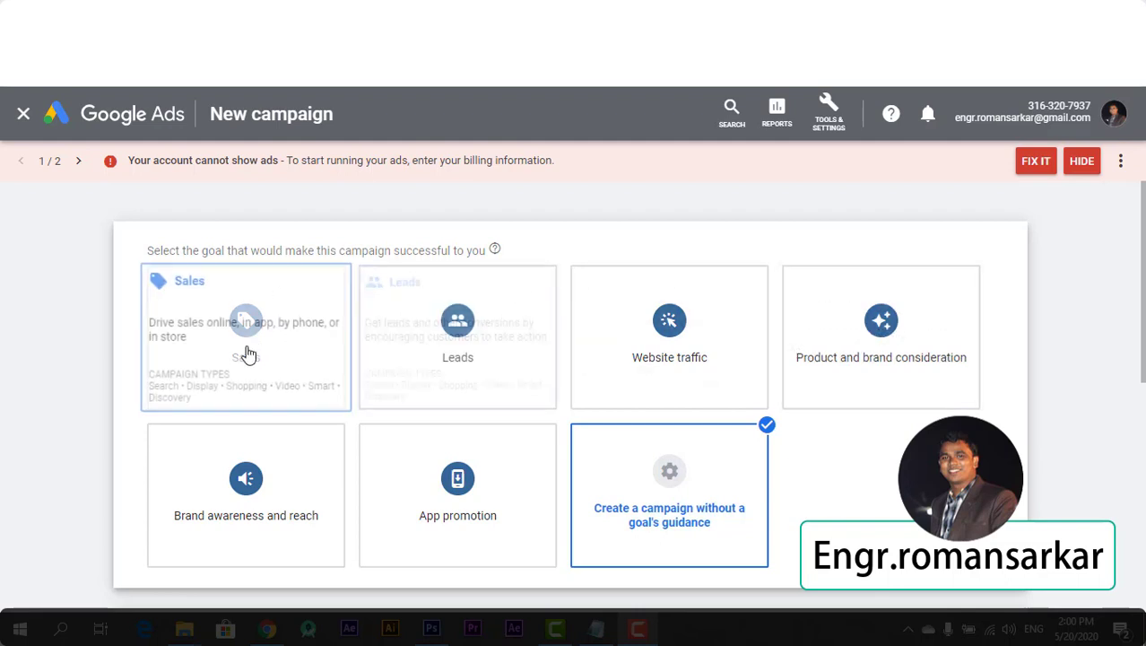
pyautogui.moveTo(460, 364)
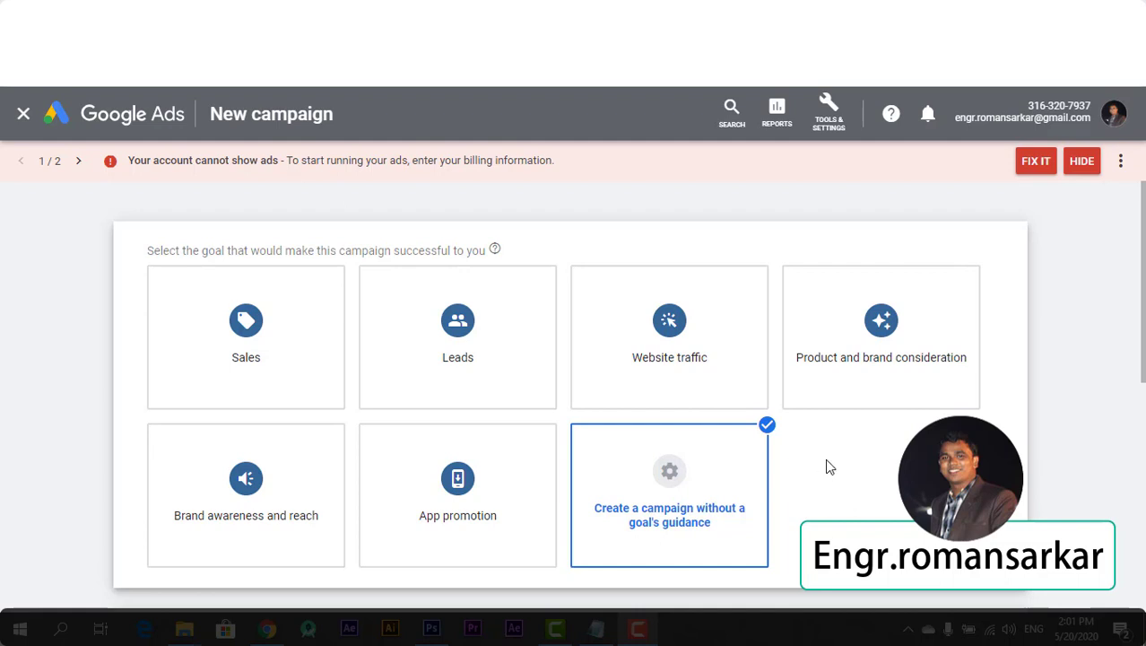
pyautogui.scroll(-3, 830, 466)
pyautogui.scroll(-1, 829, 466)
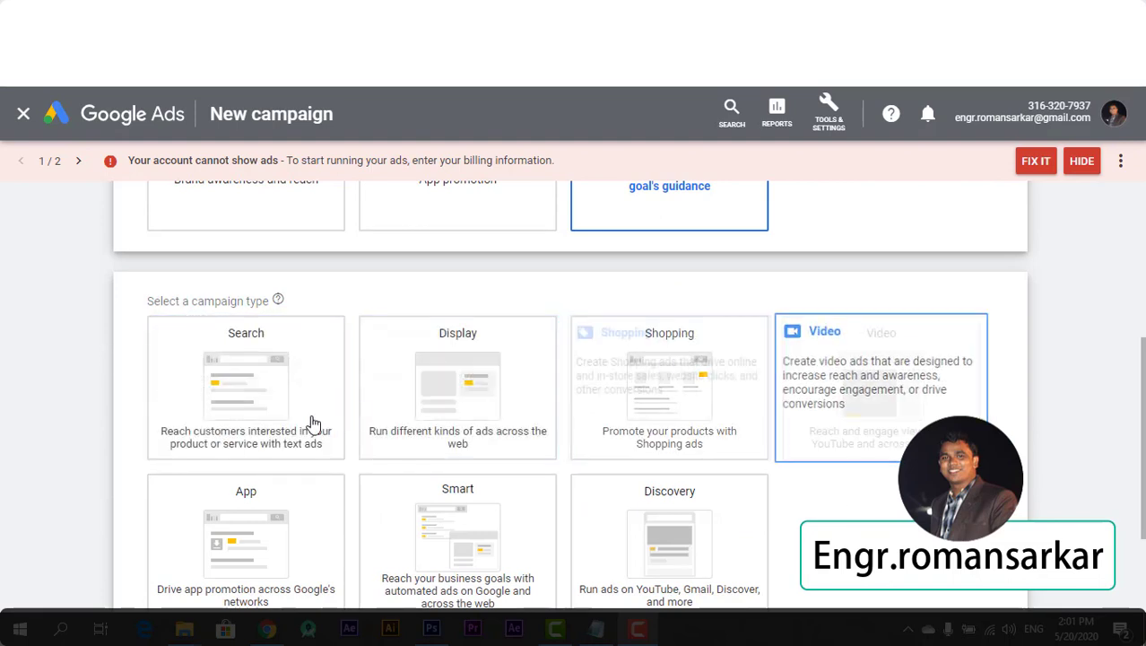
pyautogui.scroll(-1, 2, 413)
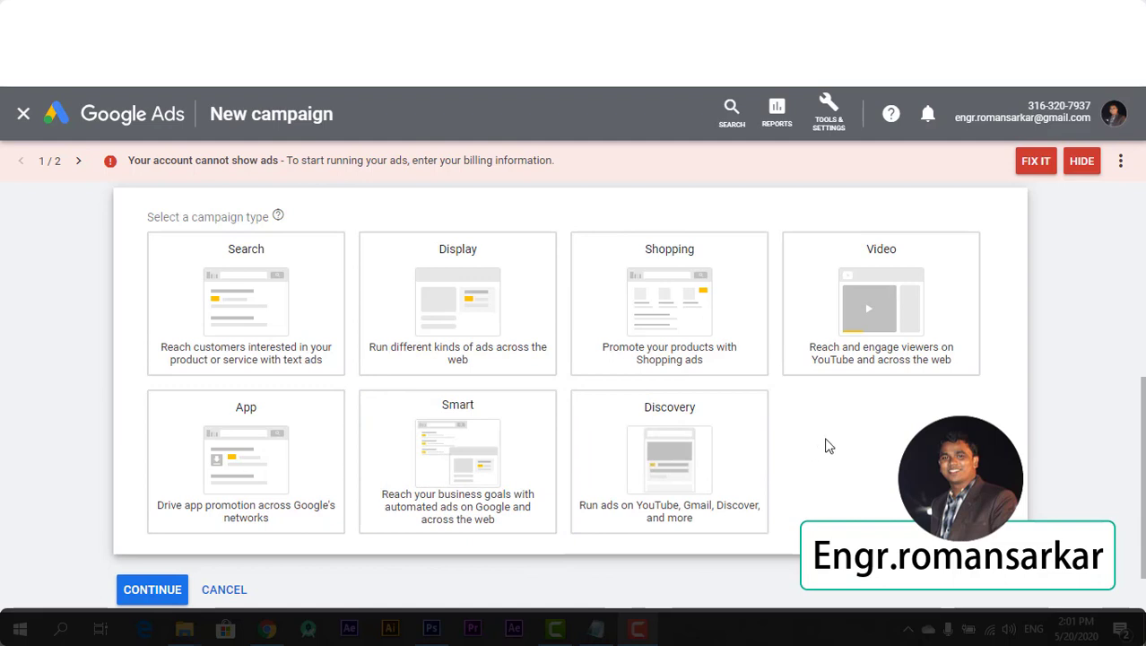
pyautogui.scroll(1, 829, 450)
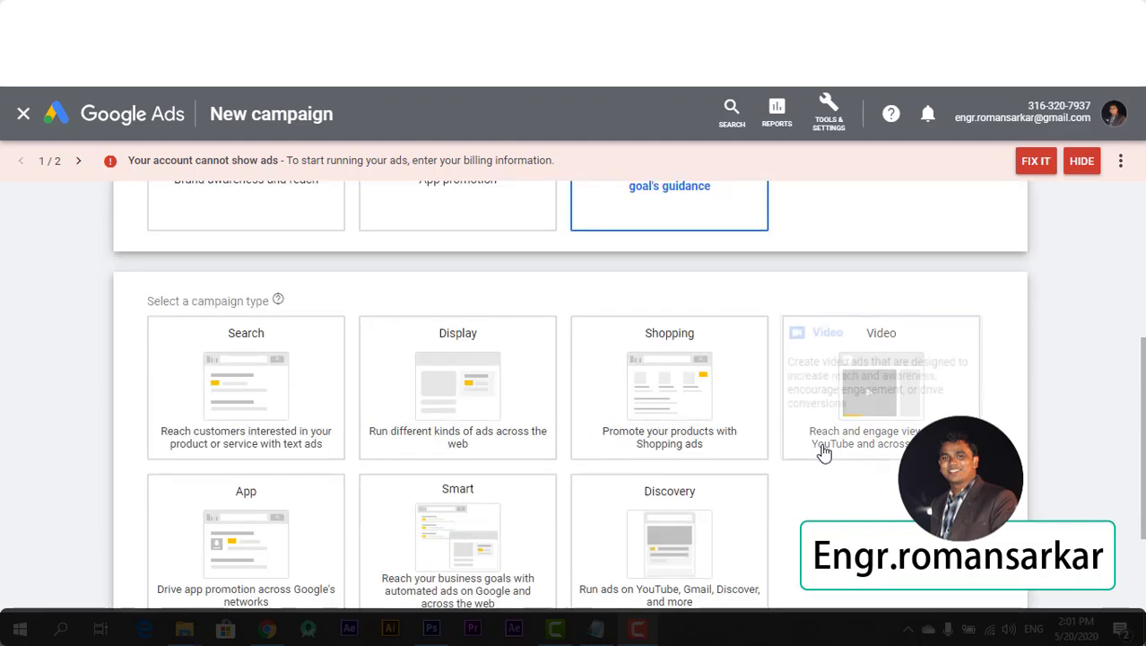
pyautogui.scroll(-1, 821, 475)
pyautogui.scroll(-1, 570, 359)
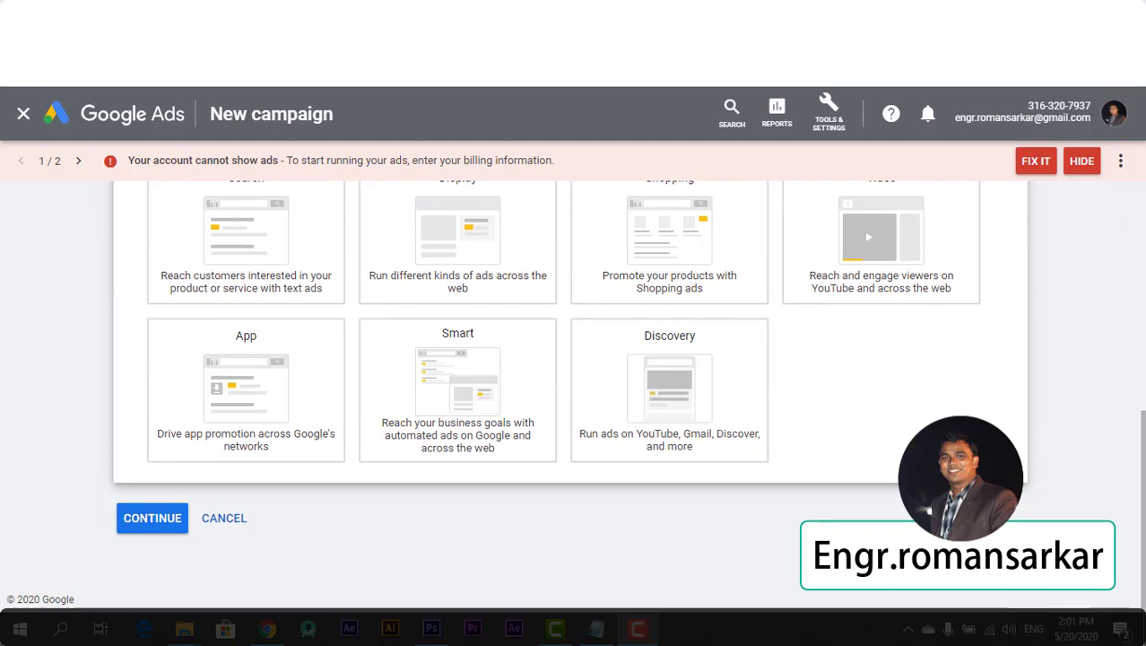
pyautogui.scroll(1, 570, 377)
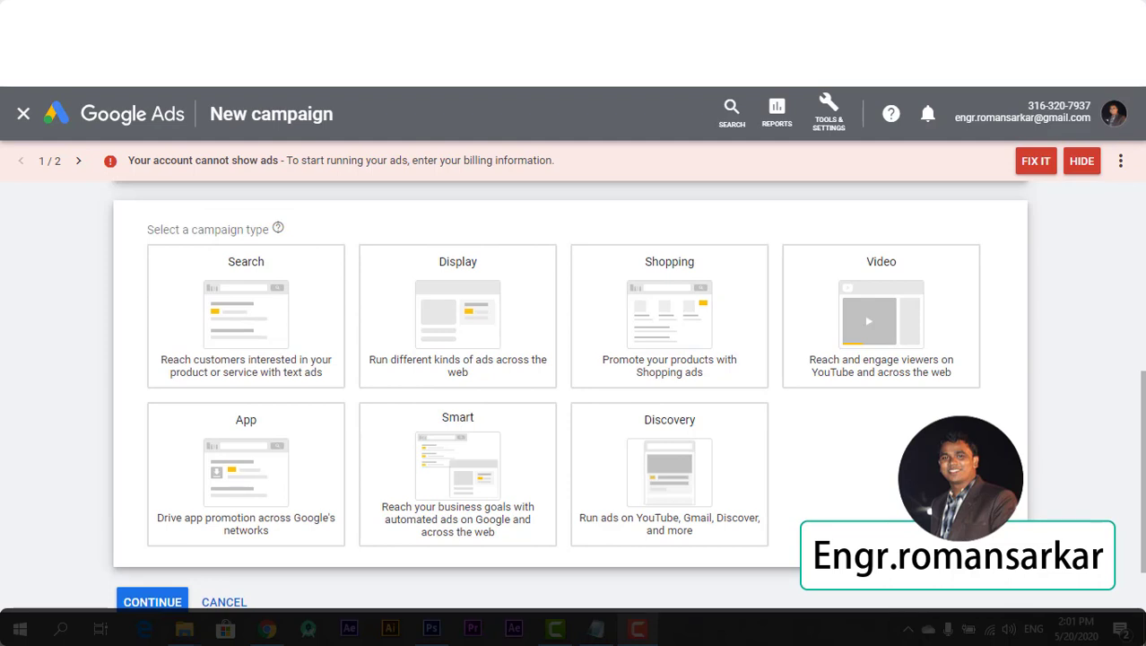
pyautogui.scroll(2, 570, 394)
pyautogui.scroll(3, 570, 395)
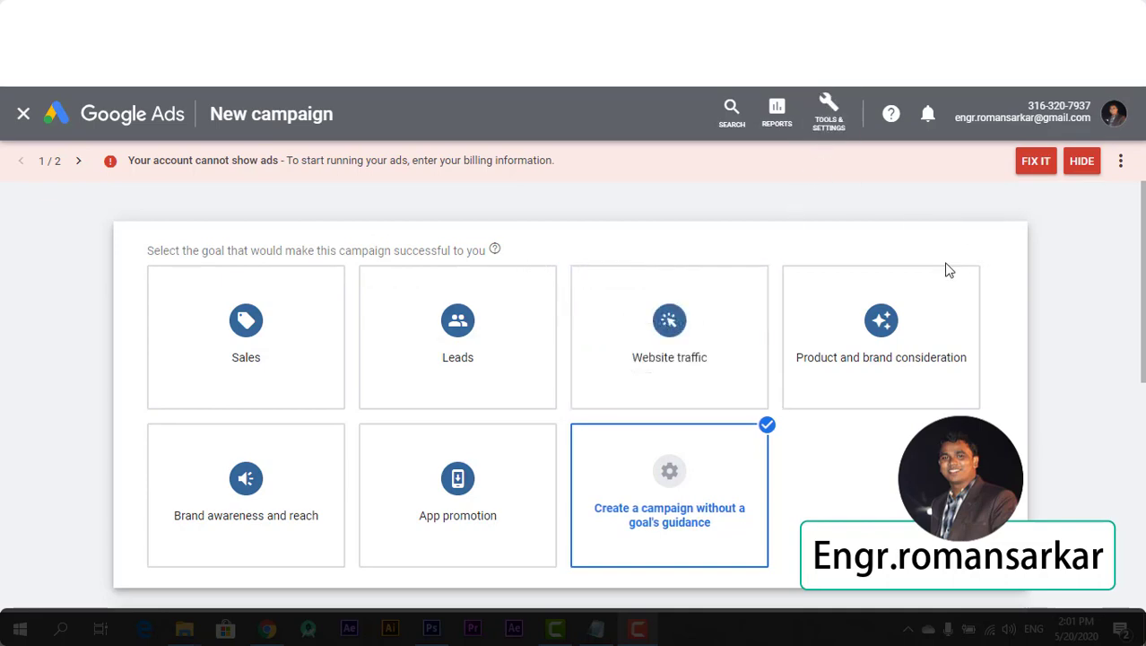
pyautogui.scroll(-5, 857, 485)
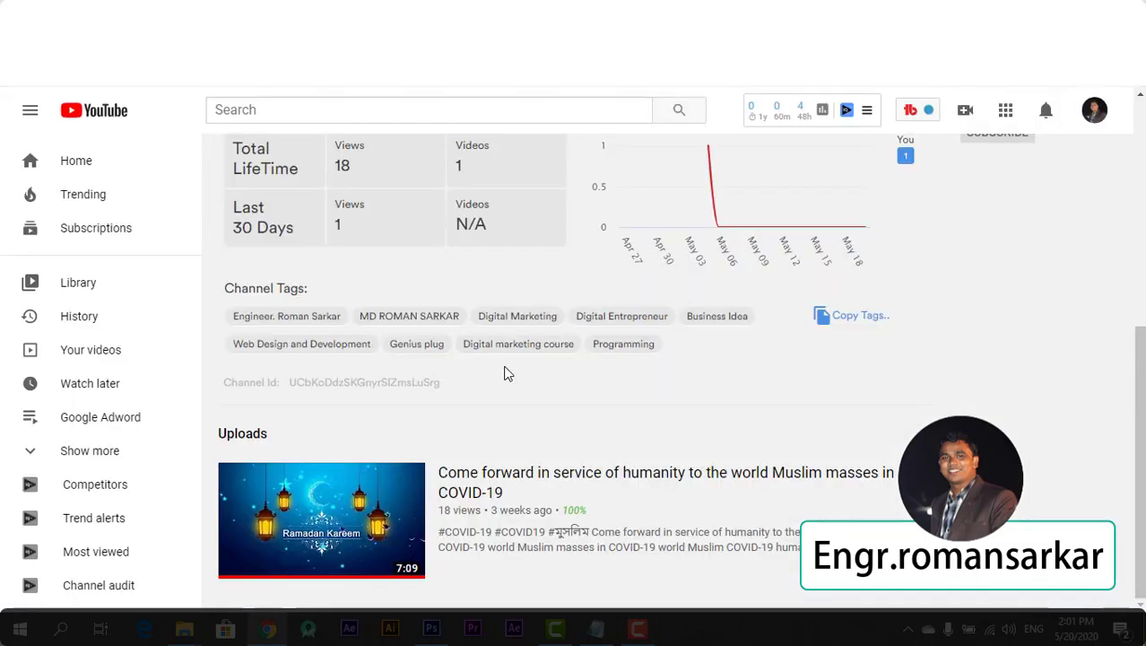
pyautogui.scroll(5, 505, 373)
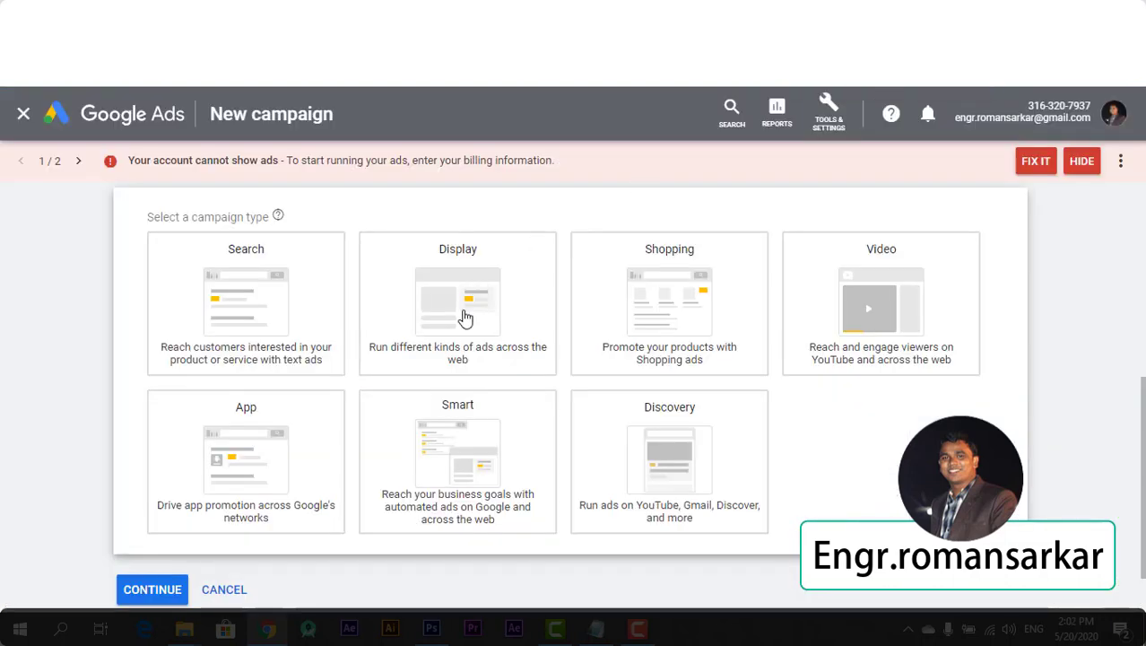
# Step: Choose the Smart campaign type with "Actions on your website" as the desired customer action, and continue
pyautogui.click(465, 319)
pyautogui.scroll(3, 144, 440)
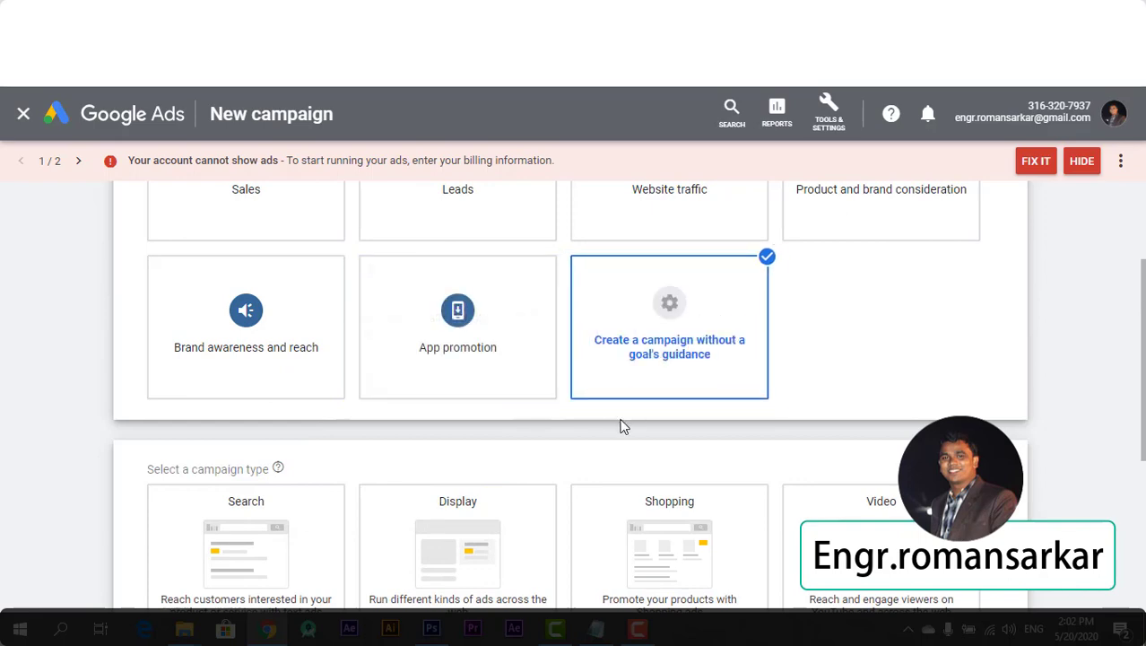
pyautogui.scroll(-3, 624, 427)
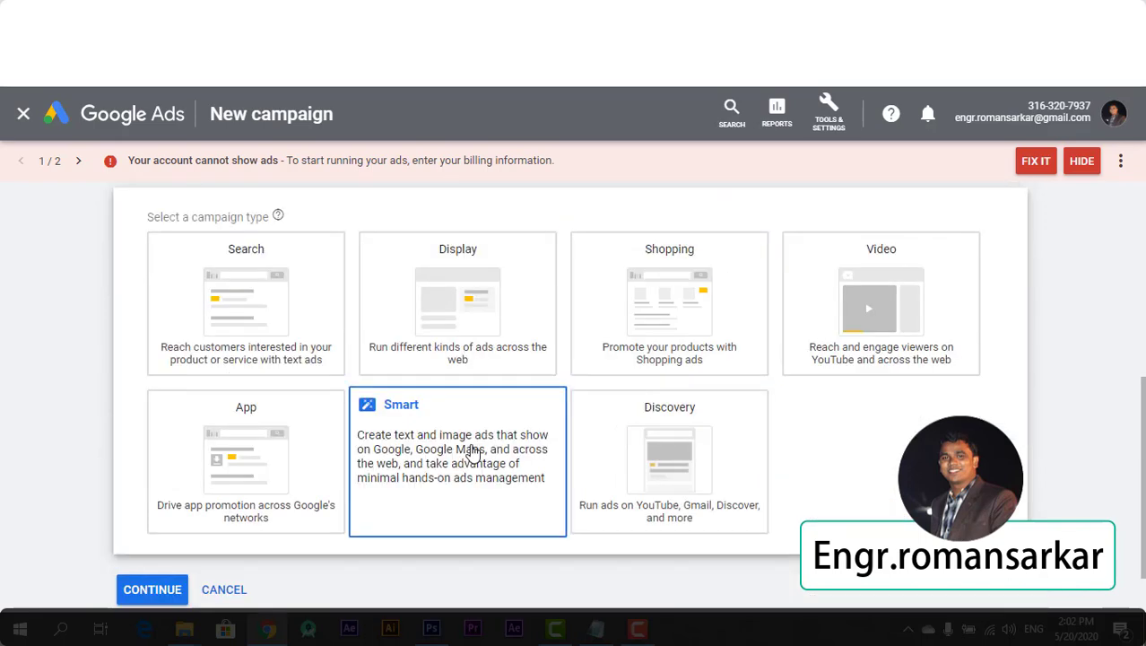
pyautogui.click(472, 451)
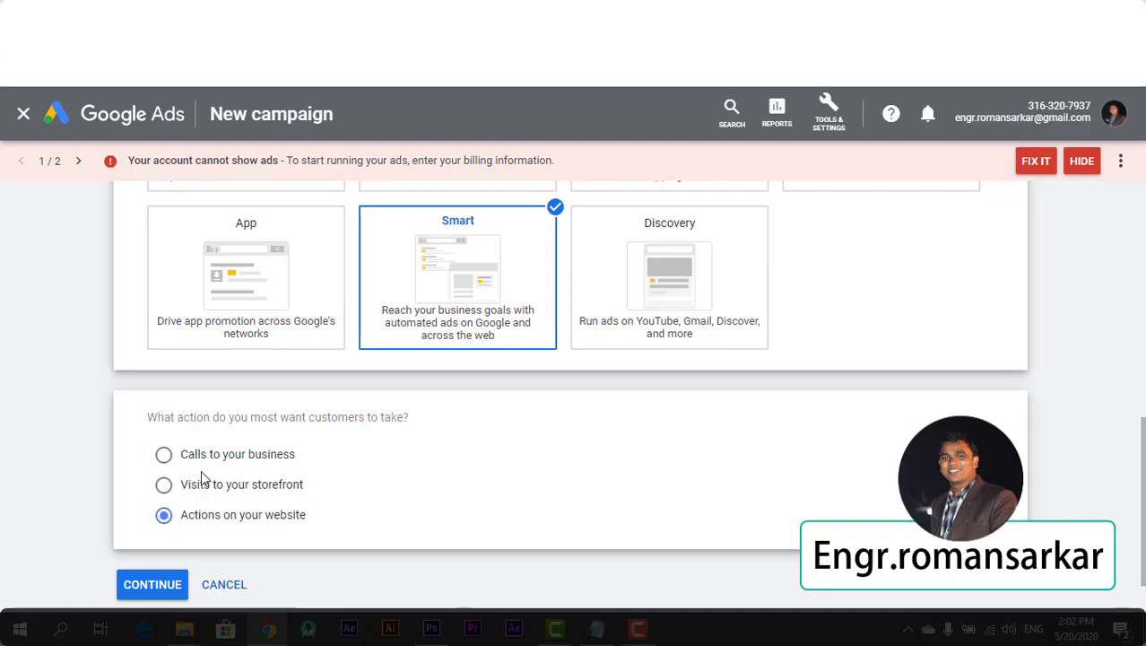
pyautogui.scroll(-1, 166, 453)
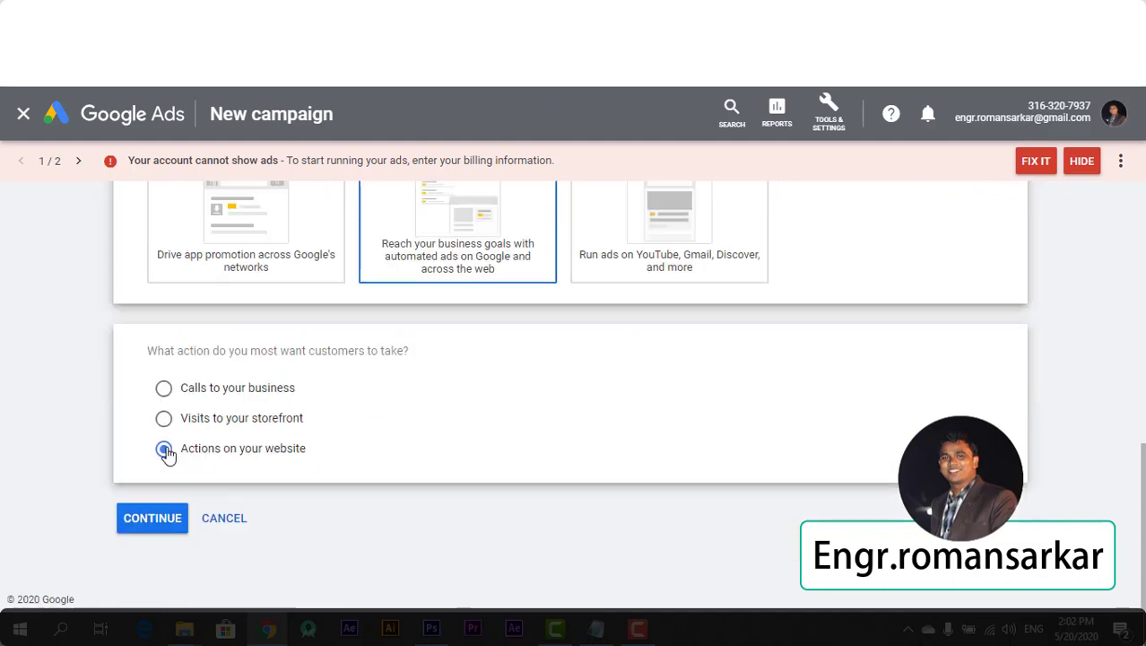
pyautogui.click(161, 525)
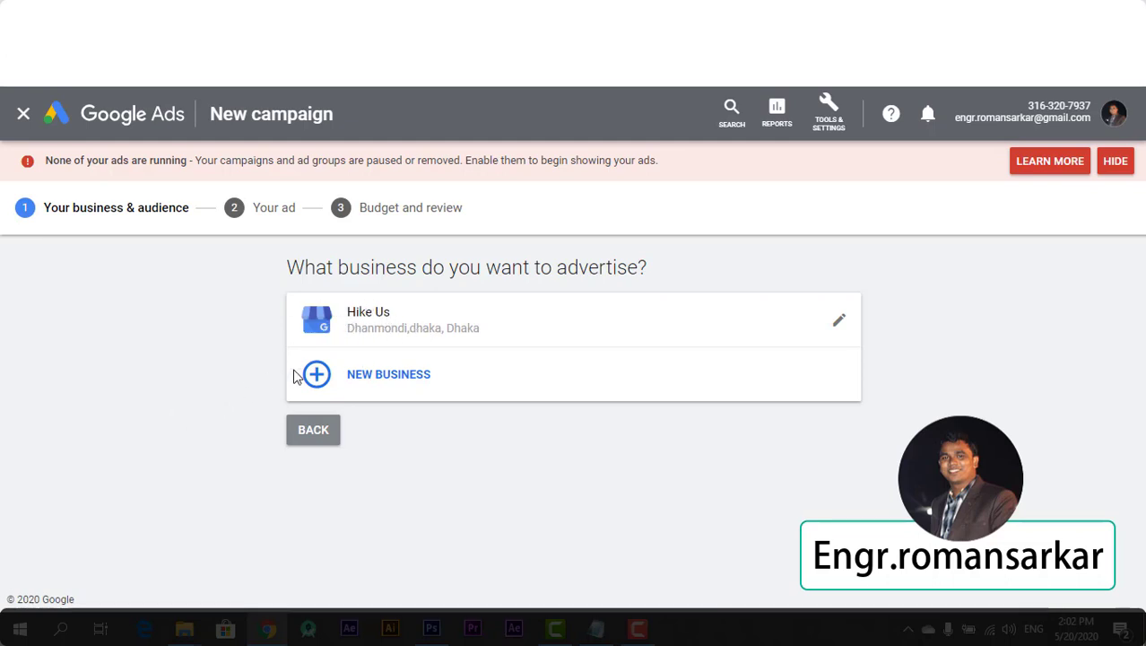
# Step: Select Hike Us as the business to advertise, target customers within a 25 km radius around it, and continue
pyautogui.click(406, 328)
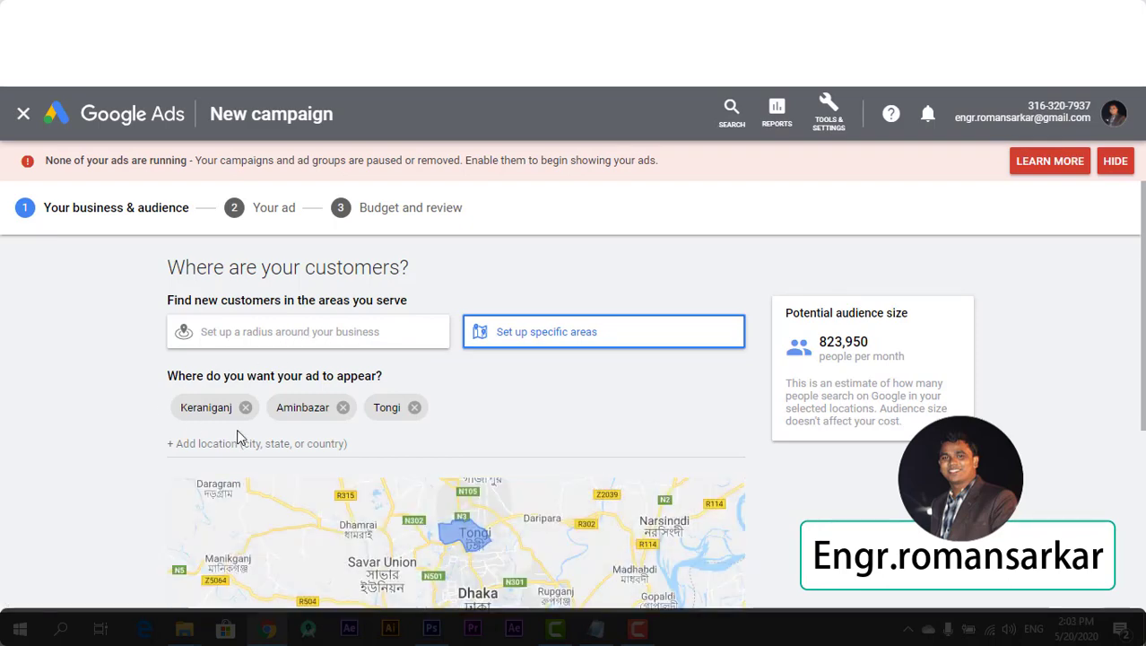
pyautogui.scroll(-1, 240, 435)
pyautogui.scroll(-1, 444, 564)
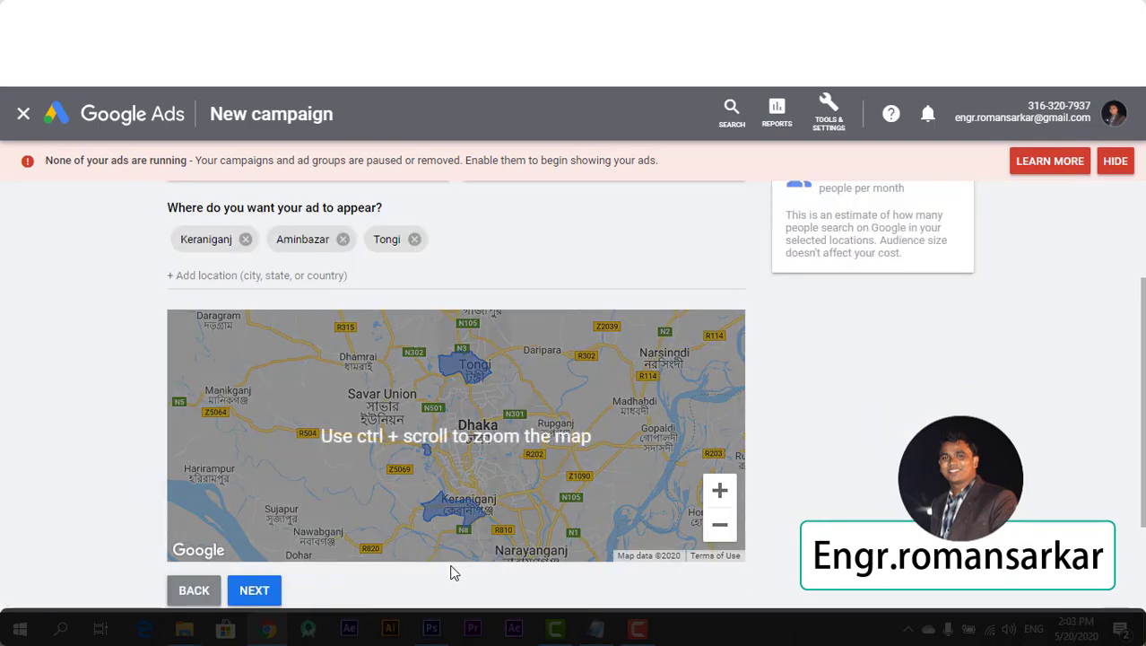
pyautogui.scroll(2, 879, 500)
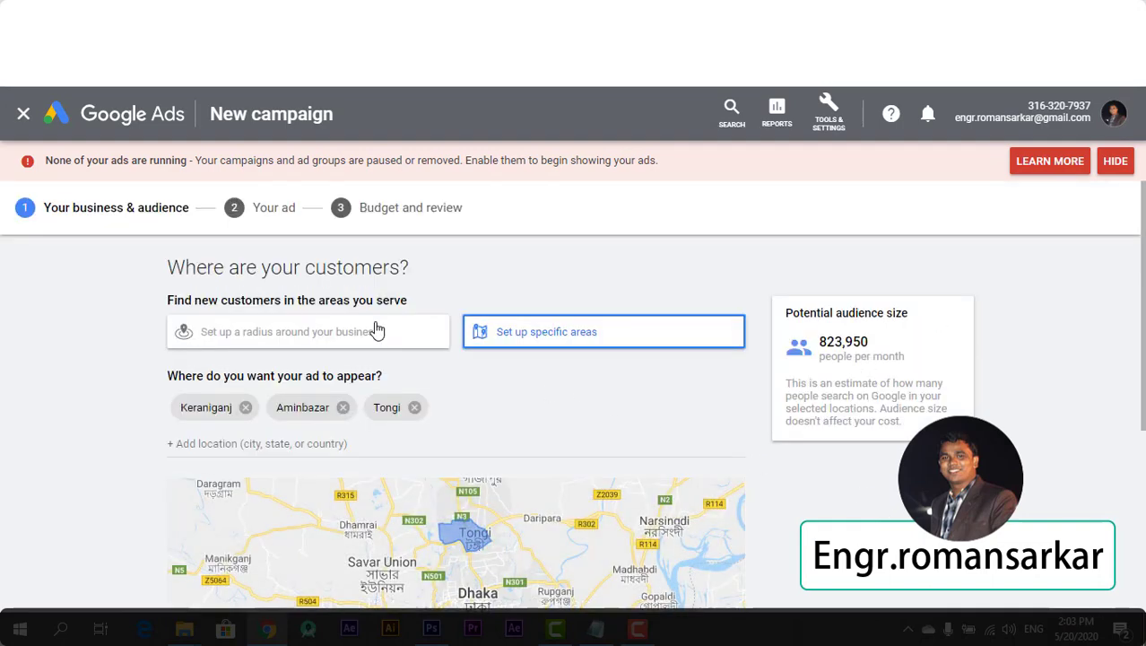
pyautogui.click(368, 332)
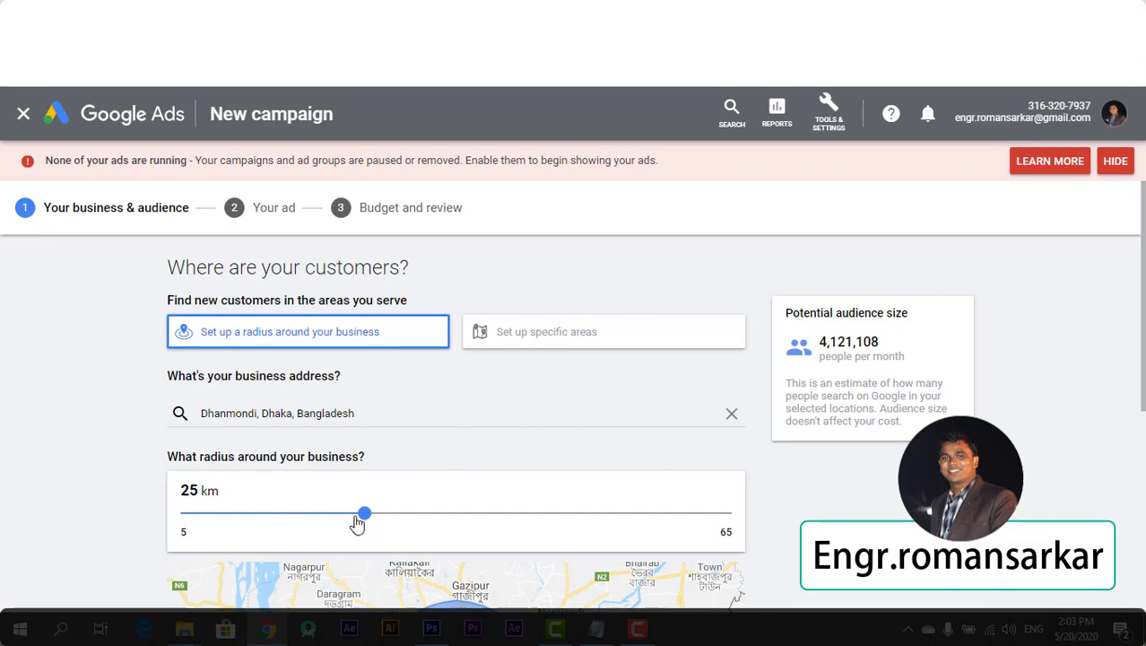
pyautogui.scroll(-2, 21, 503)
pyautogui.scroll(2, 21, 501)
pyautogui.scroll(-4, 54, 501)
pyautogui.click(263, 451)
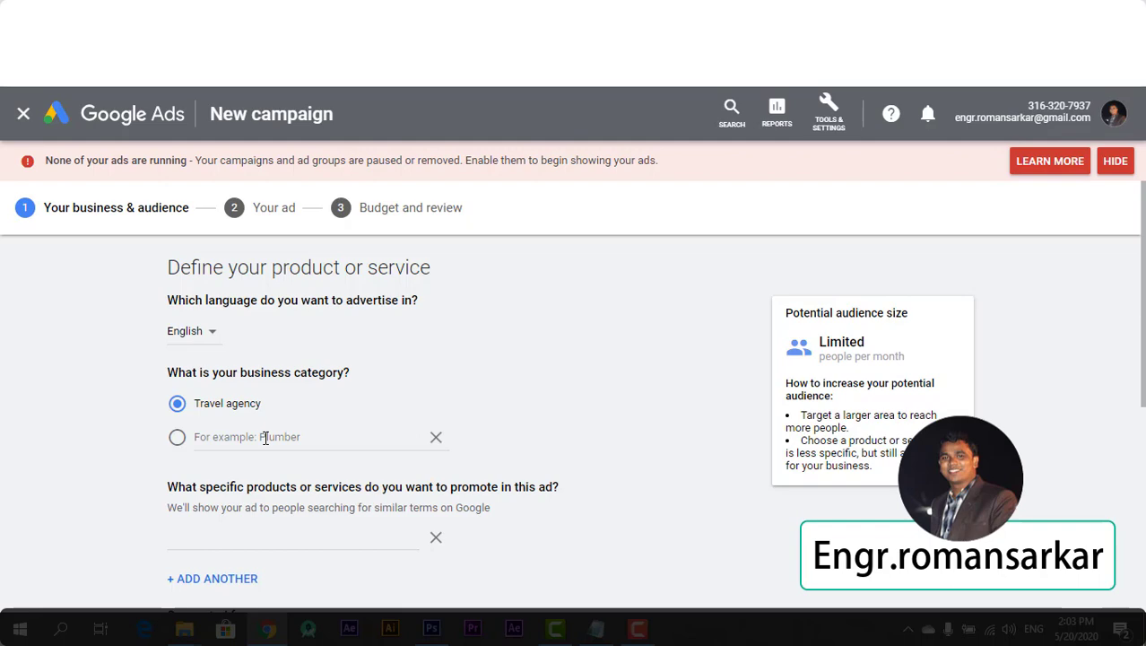
# Step: Add train tickets, online agent, group travel, travel insurance, international travel and guided tours as the promoted services, and continue
pyautogui.scroll(-2, 266, 436)
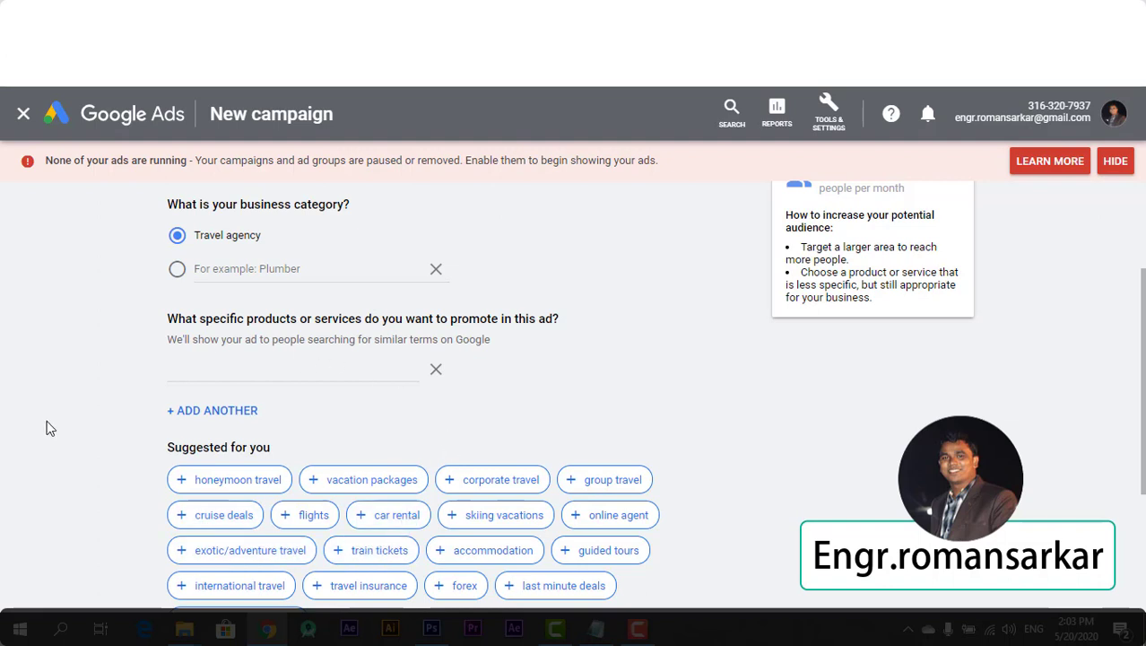
pyautogui.click(378, 551)
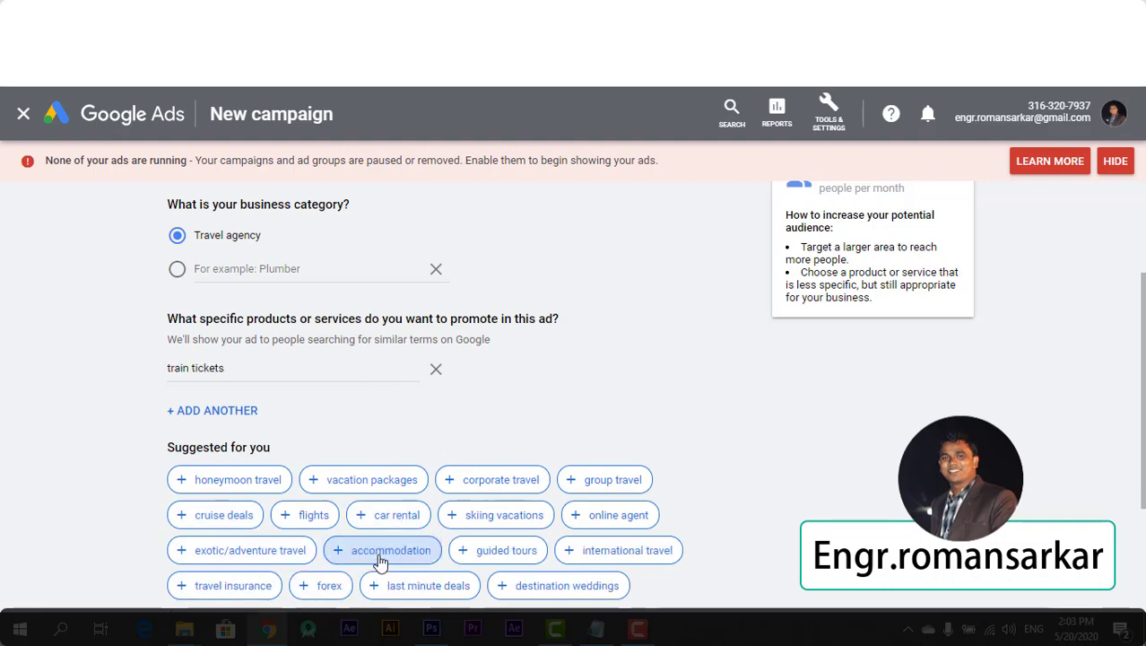
pyautogui.click(616, 515)
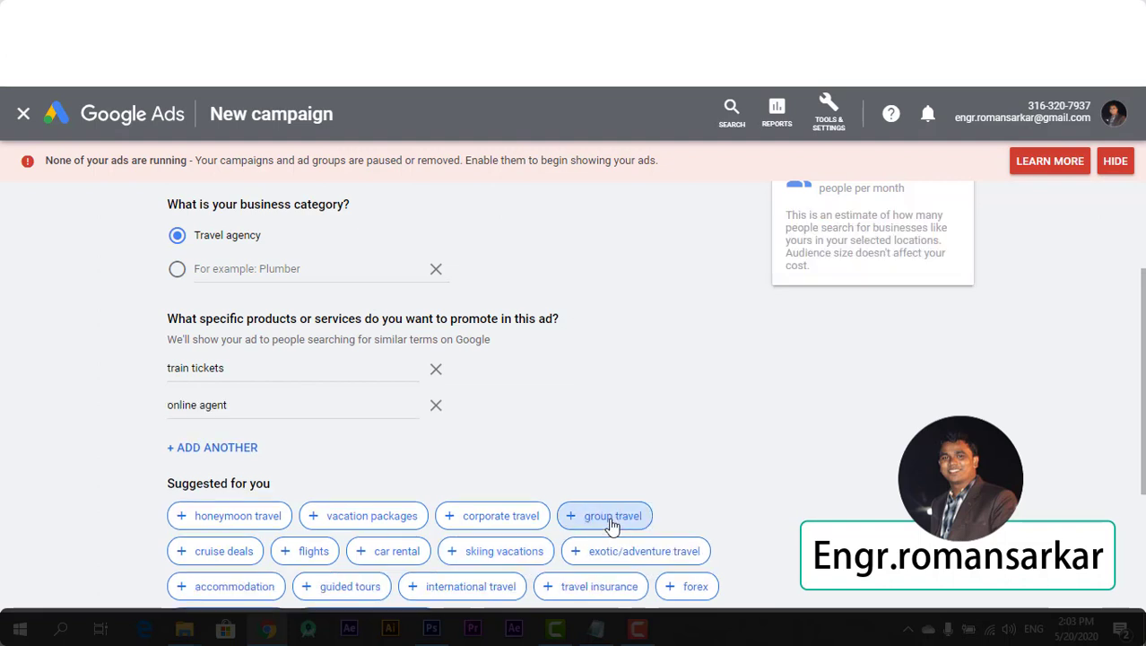
pyautogui.click(613, 524)
pyautogui.scroll(-1, 660, 511)
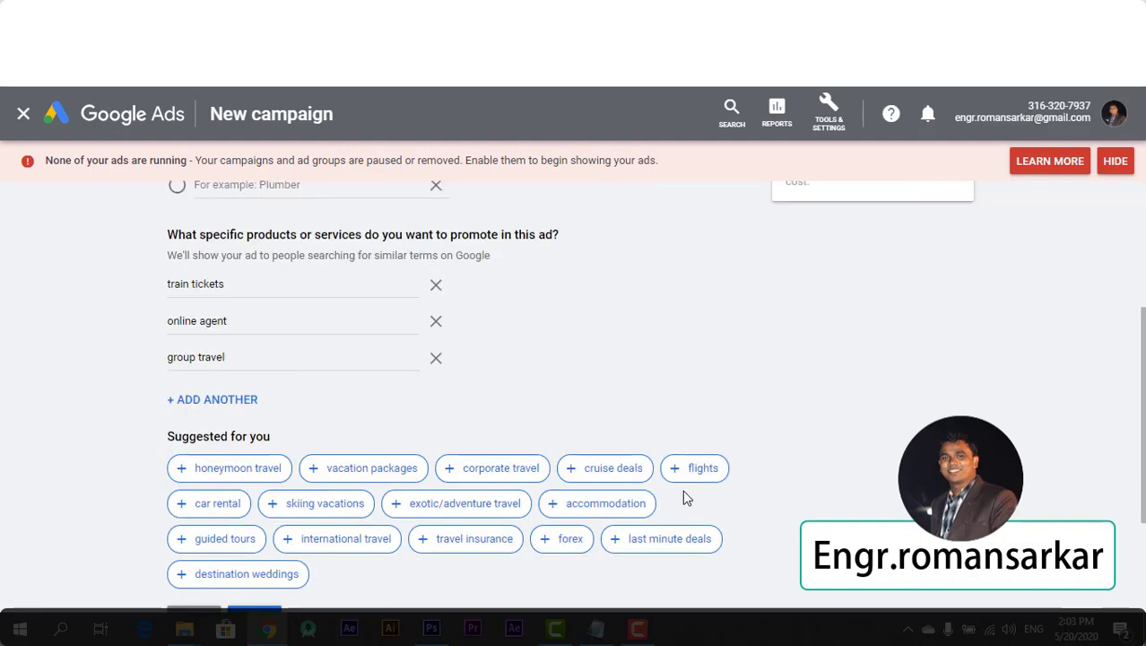
pyautogui.click(450, 543)
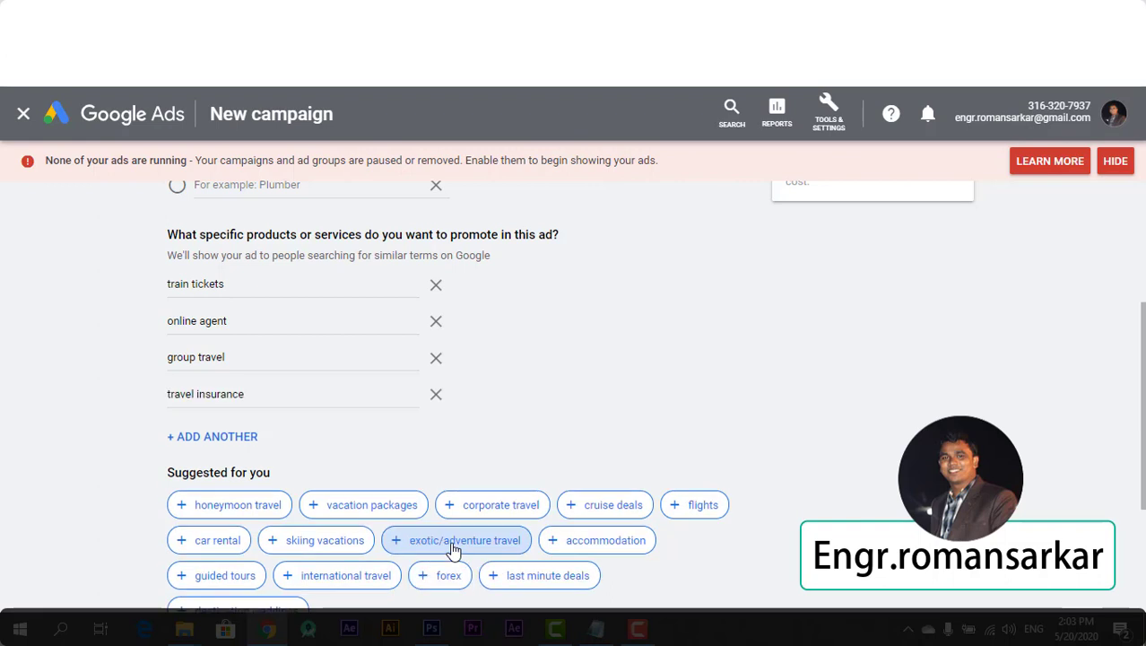
pyautogui.click(340, 579)
pyautogui.scroll(-3, 396, 499)
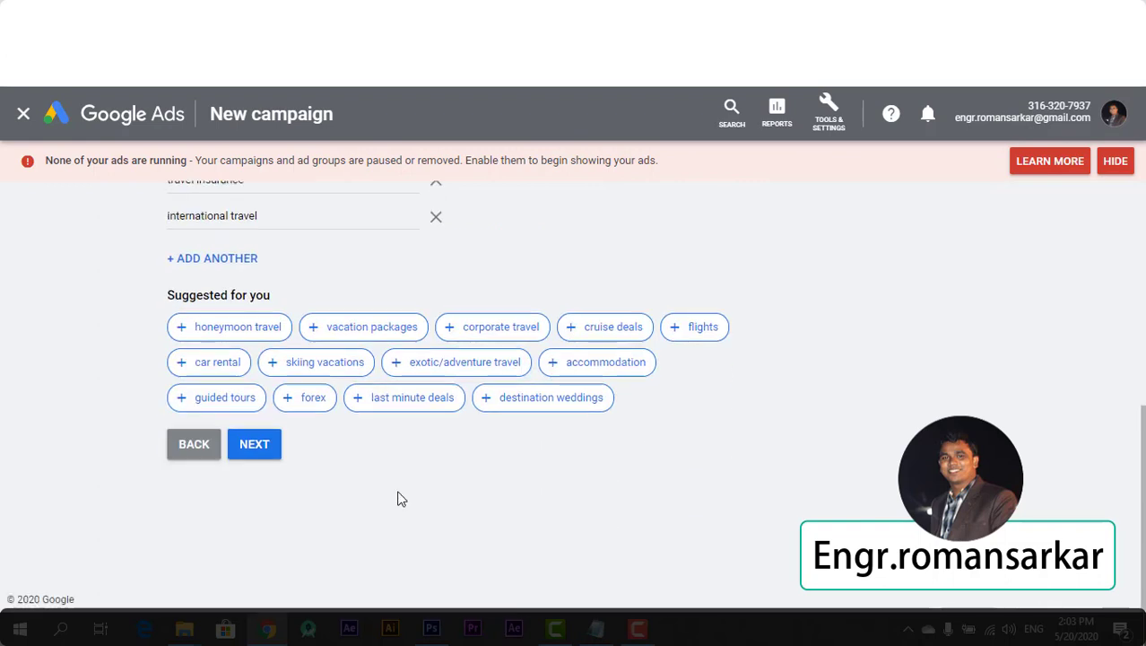
pyautogui.click(235, 401)
pyautogui.click(255, 482)
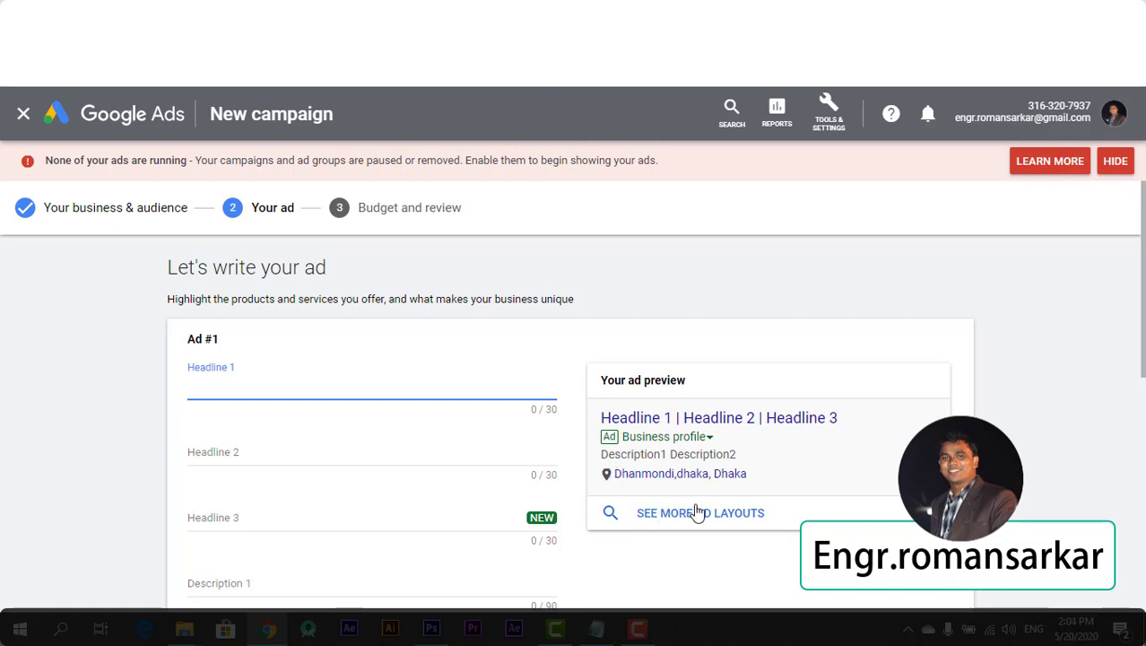
# Step: Set the ad's three headlines to "Travel Guide", "In Bangladesh" and "Best Offer 2020"
pyautogui.scroll(-4, 697, 512)
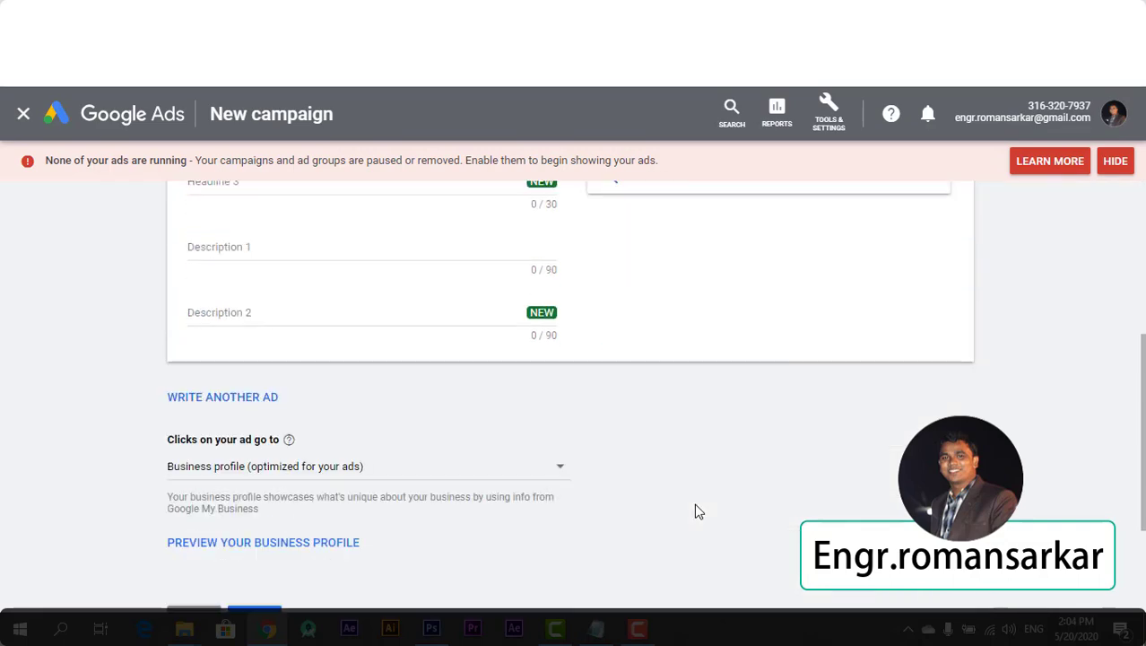
pyautogui.scroll(-2, 697, 511)
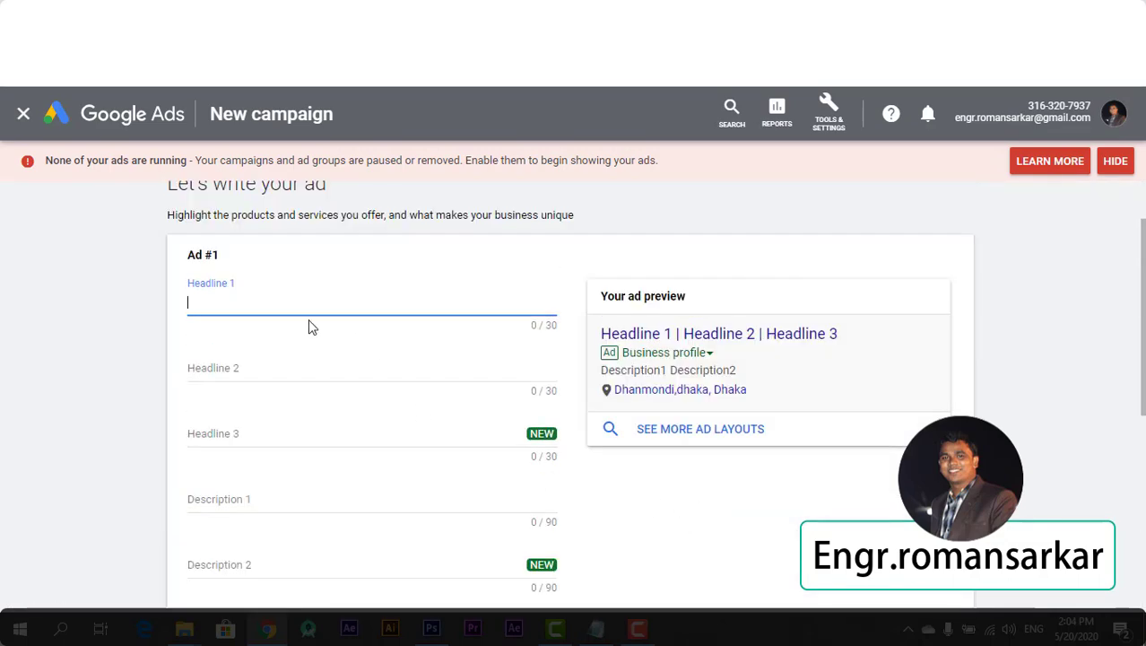
pyautogui.write('Travel')
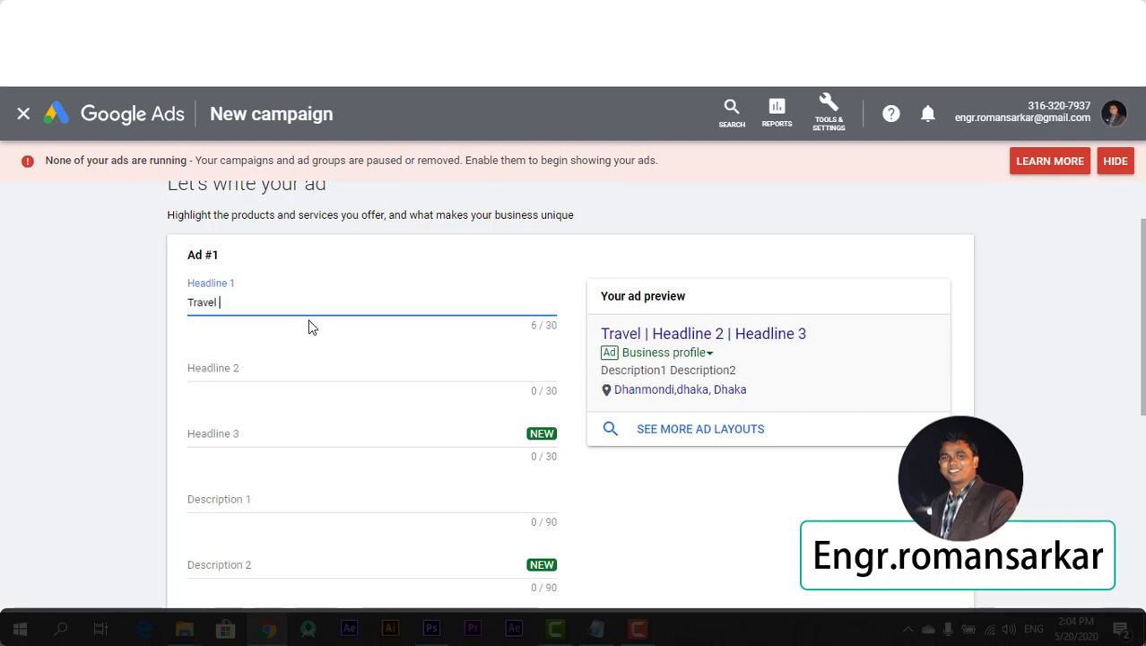
pyautogui.write(' Guide')
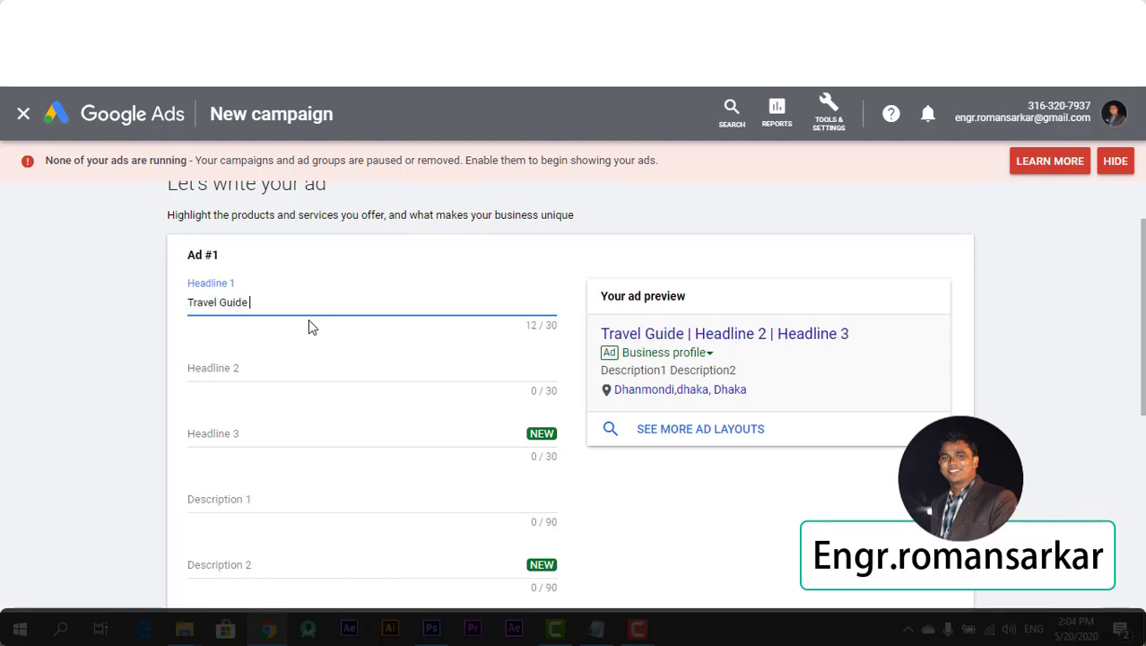
pyautogui.click(249, 369)
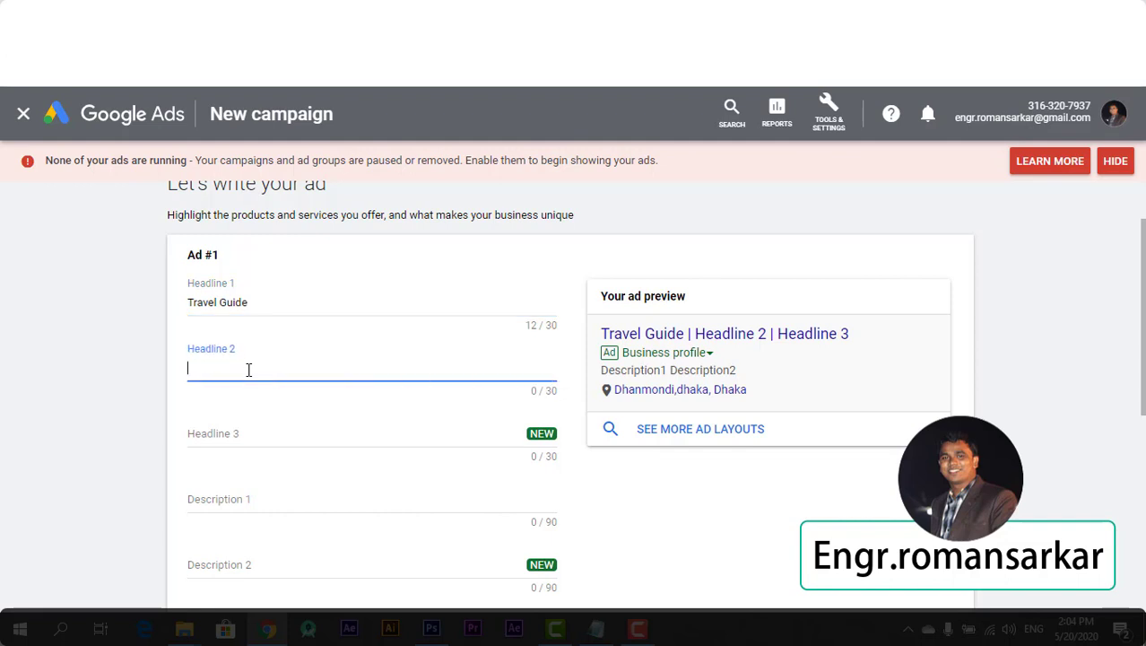
pyautogui.write('In Bangladesh')
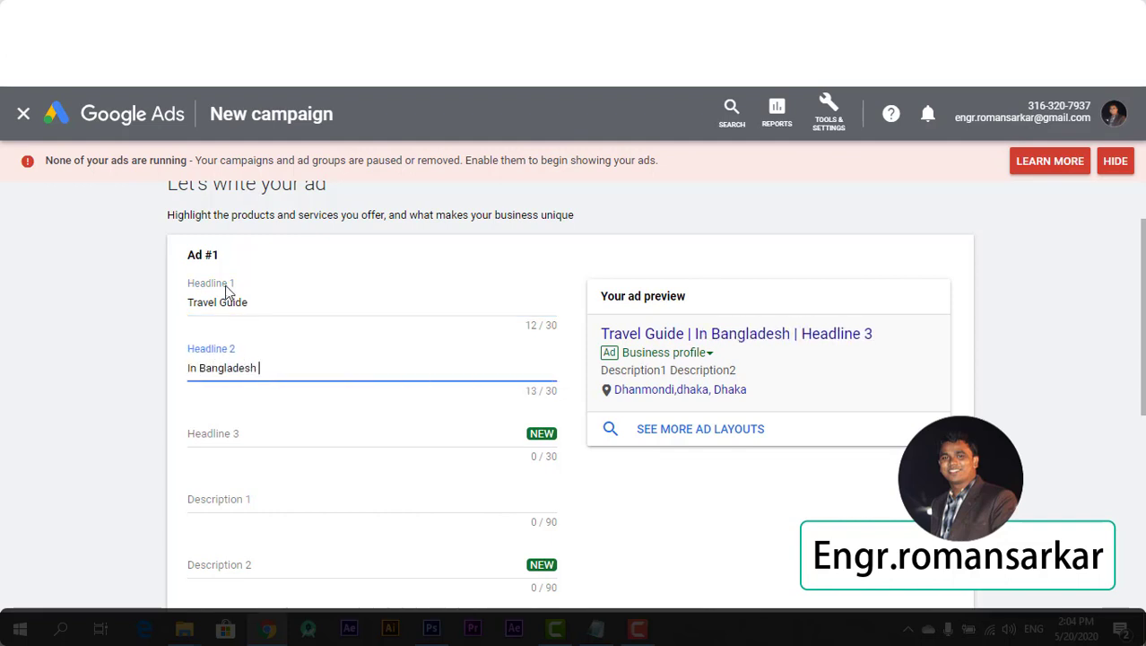
pyautogui.click(222, 434)
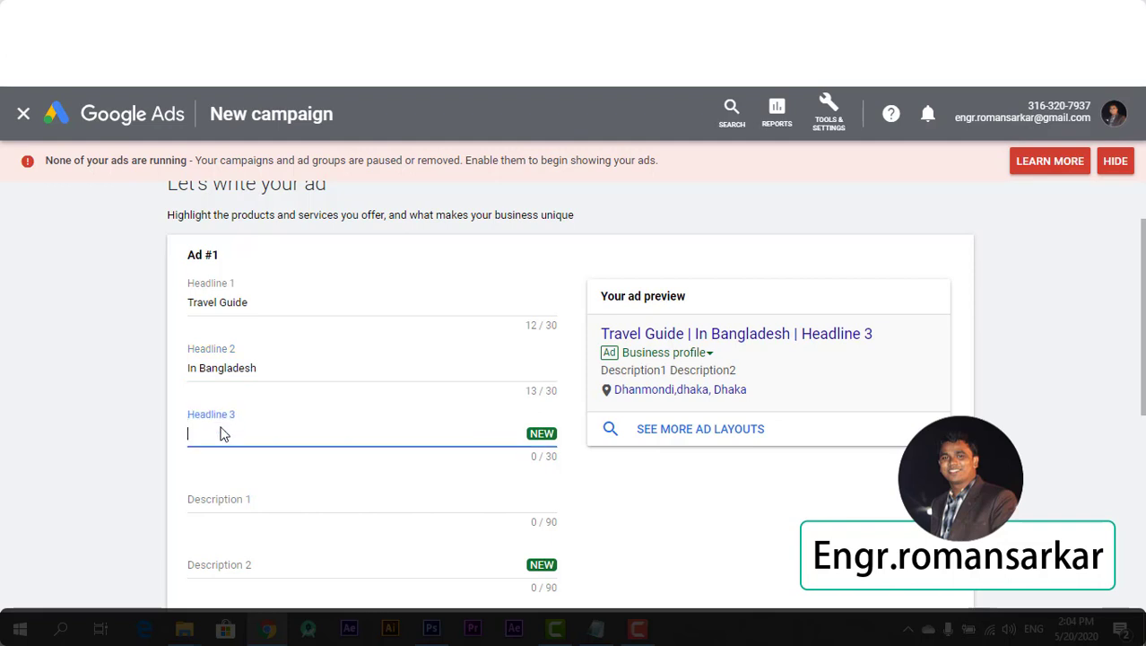
pyautogui.write('Best')
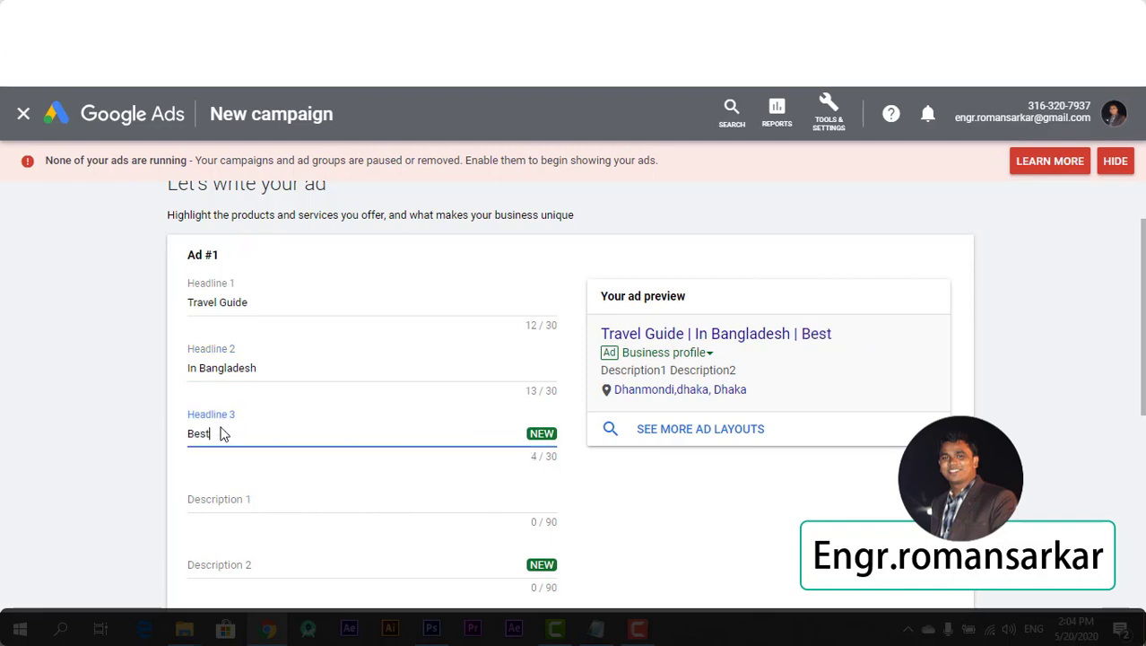
pyautogui.write(' Offer 2020')
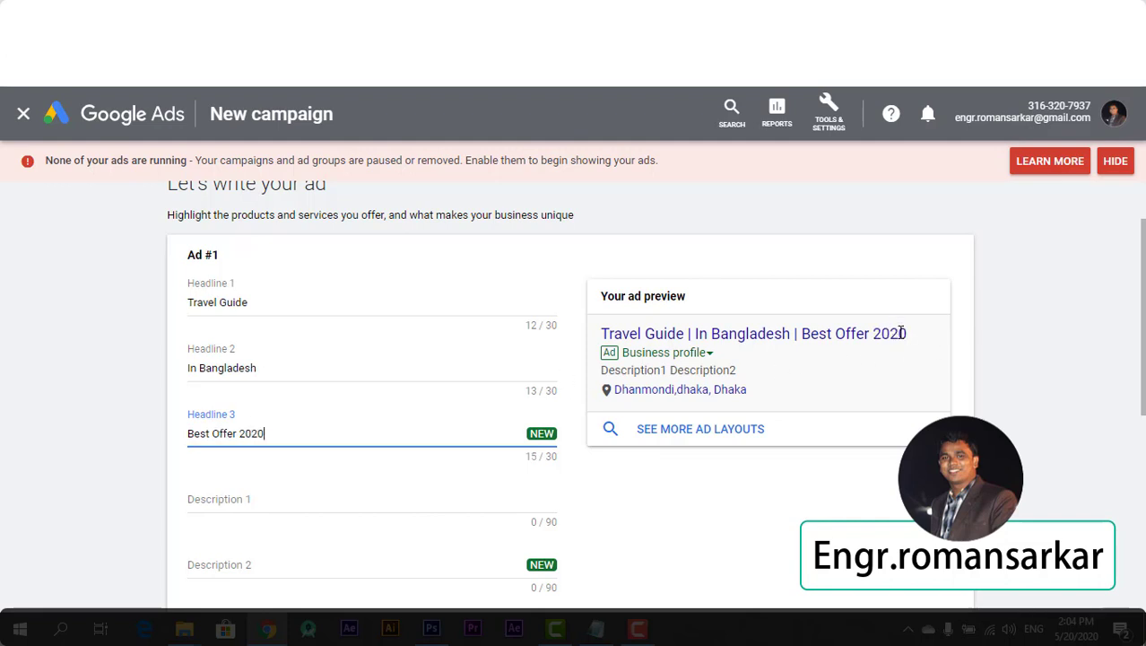
pyautogui.click(44, 391)
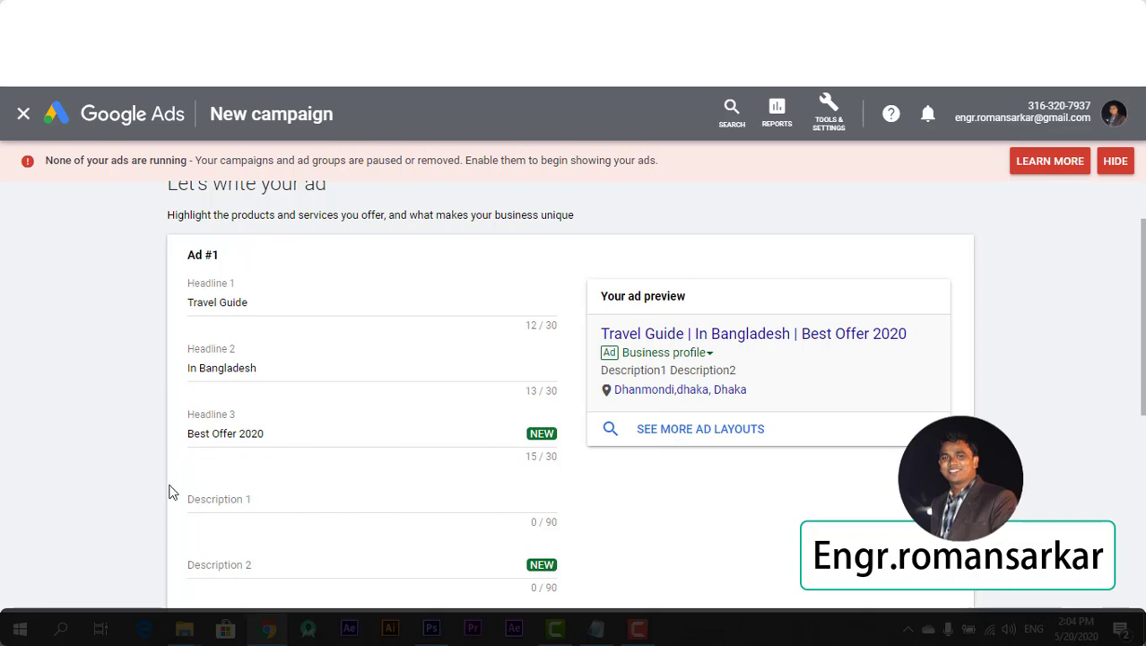
# Step: Copy the intro text of the digital marketing service section on the Genius Plug website into the ad's Description 1
pyautogui.click(232, 499)
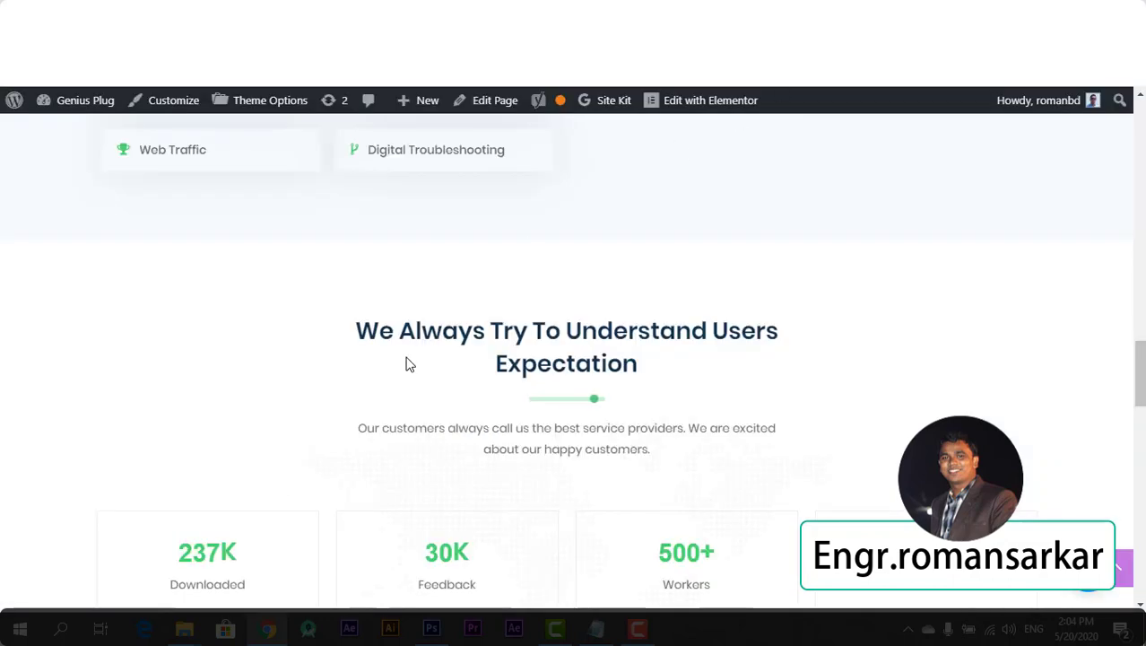
pyautogui.scroll(10, 405, 363)
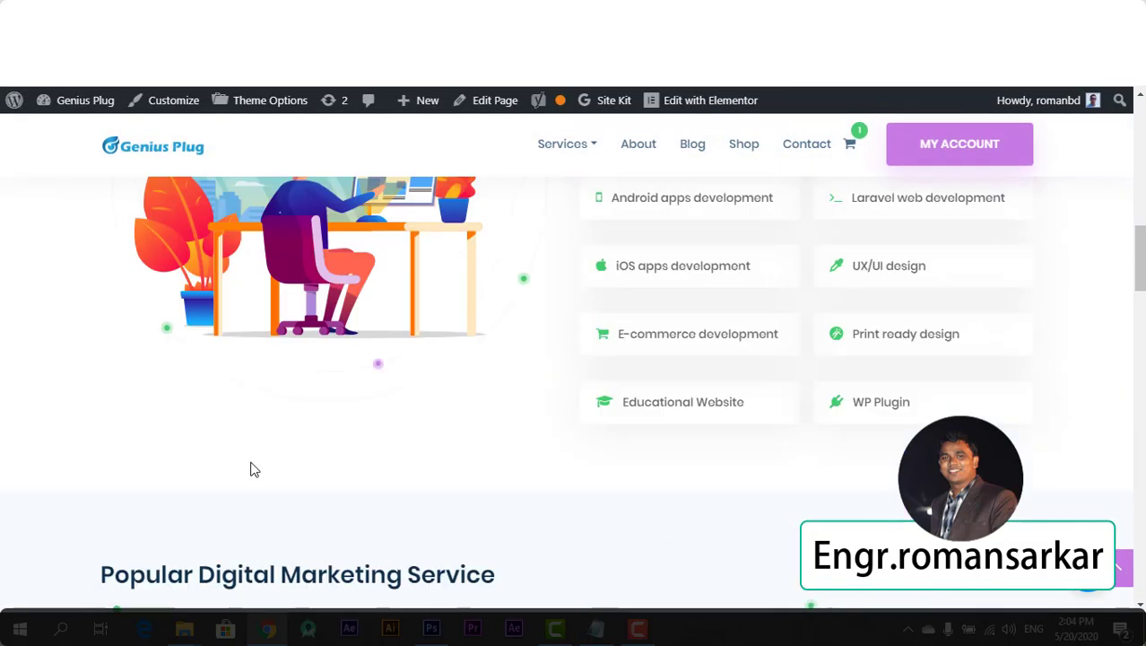
pyautogui.scroll(-2, 253, 469)
pyautogui.moveTo(103, 470); pyautogui.dragTo(399, 518)
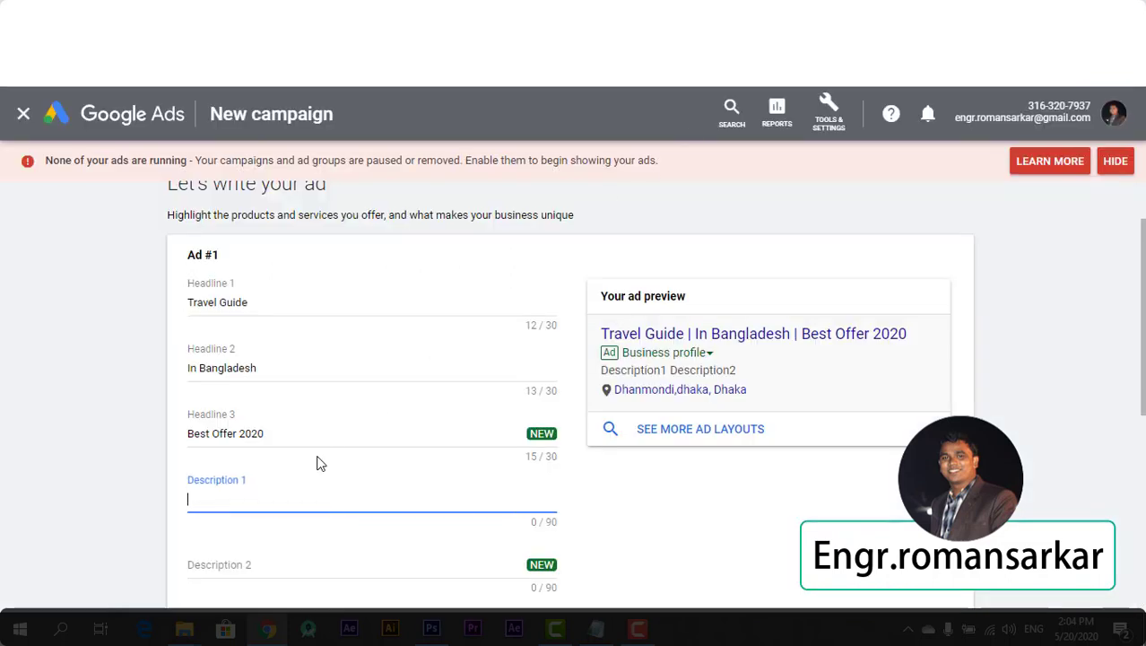
pyautogui.write('We are an experienced Digital service provider company. We have many years of works in Digital Marketing & Web site.  Digital Marketing')
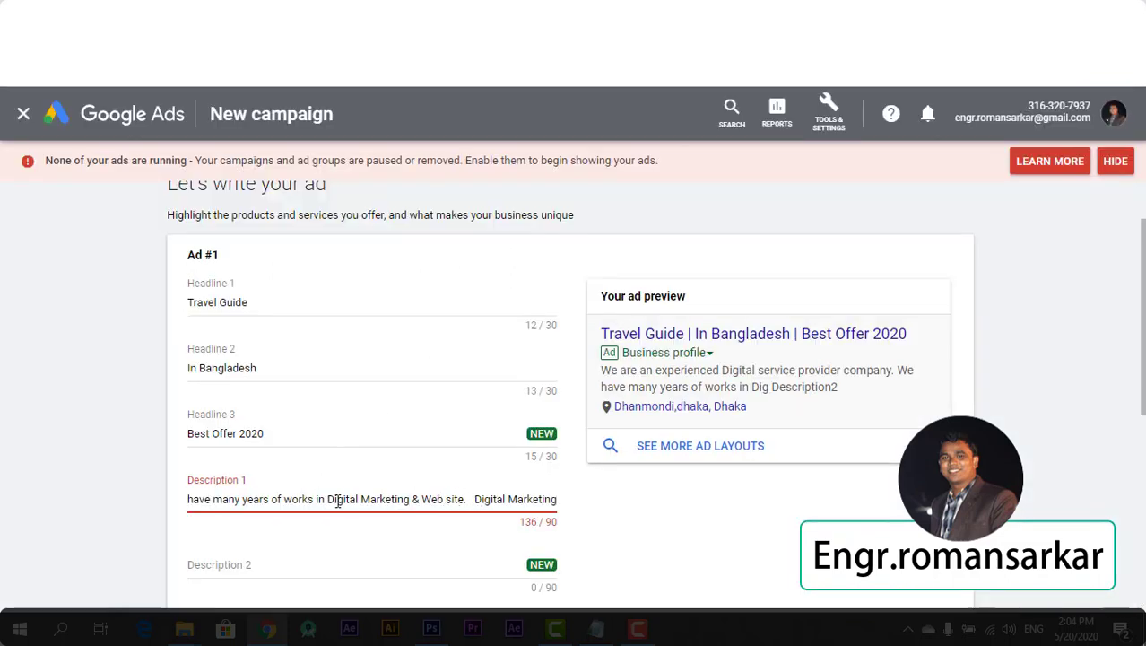
# Step: Move the closing text "Digital Marketing & Web site. Digital Marketing" from Description 1 to Description 2
pyautogui.moveTo(470, 498); pyautogui.dragTo(644, 526)
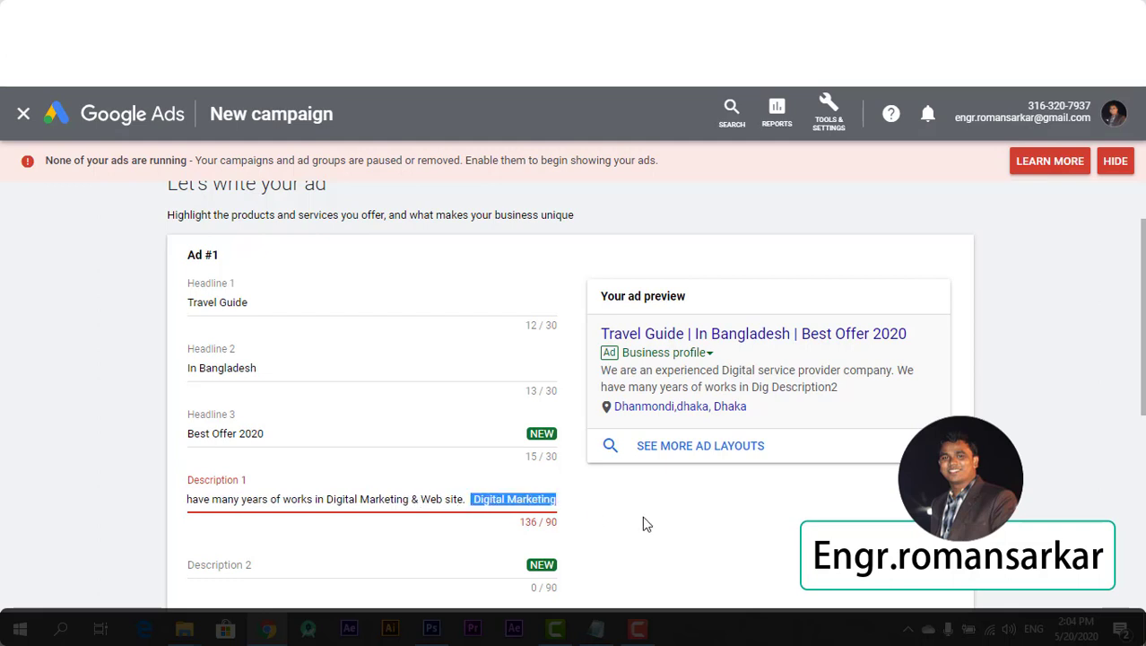
pyautogui.hotkey('ctrl', 'shift', 'Left')
pyautogui.hotkey('ctrl', 'shift', 'Left')
pyautogui.hotkey('ctrl', 'shift', 'Left')
pyautogui.hotkey('ctrl', 'shift', 'Left')
pyautogui.hotkey('ctrl', 'shift', 'Left')
pyautogui.hotkey('ctrl', 'c')
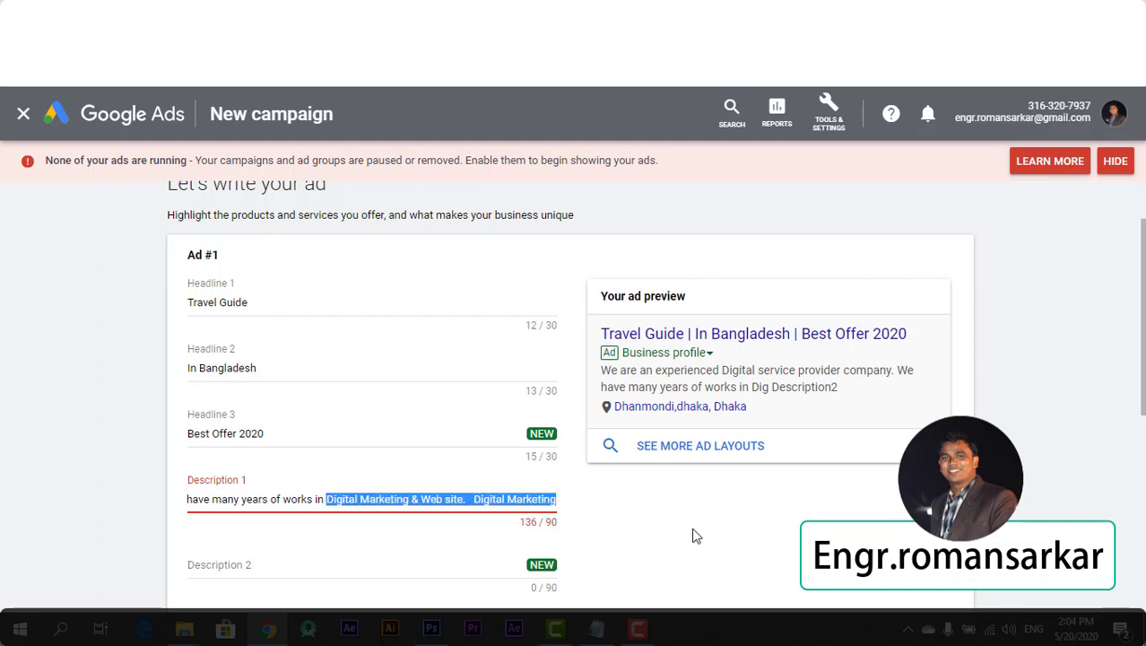
pyautogui.press('BackSpace')
pyautogui.click(273, 562)
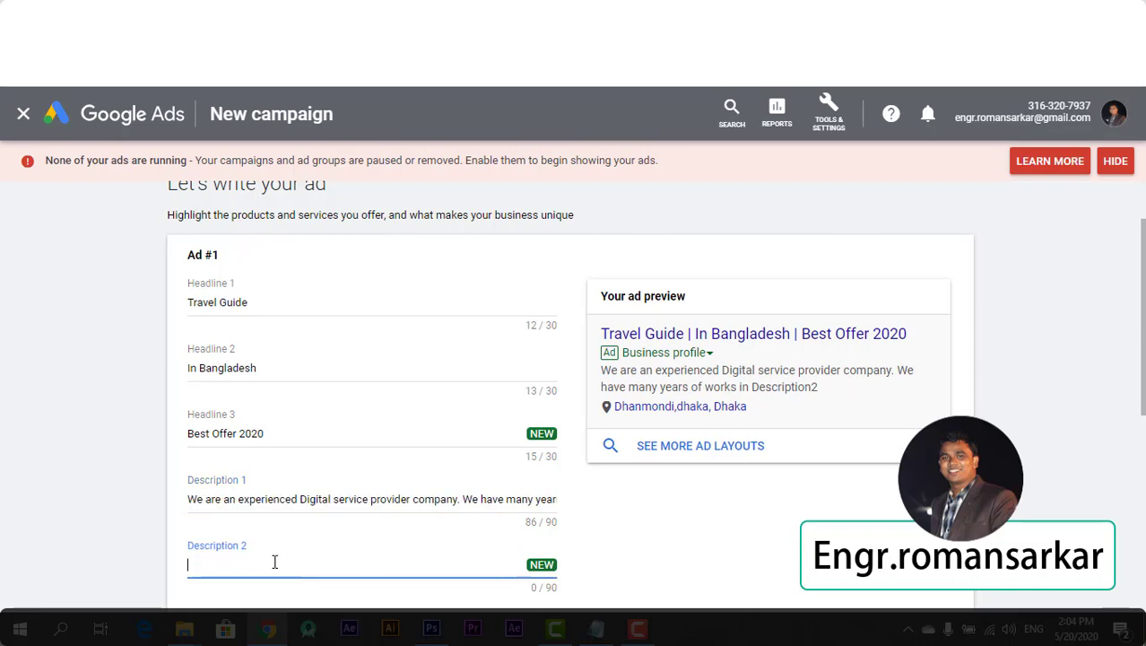
pyautogui.hotkey('ctrl', 'v')
# Step: Preview the Hike Us business profile through to its products, and check the destination options for ad clicks
pyautogui.scroll(-2, 276, 555)
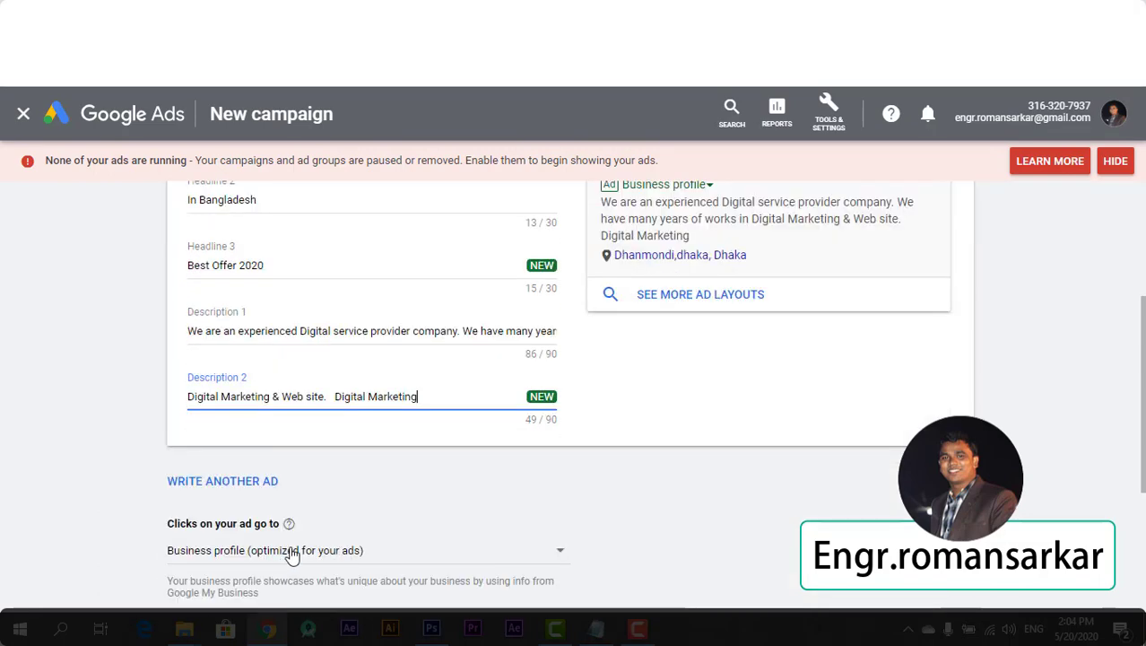
pyautogui.scroll(1, 797, 310)
pyautogui.scroll(-3, 259, 448)
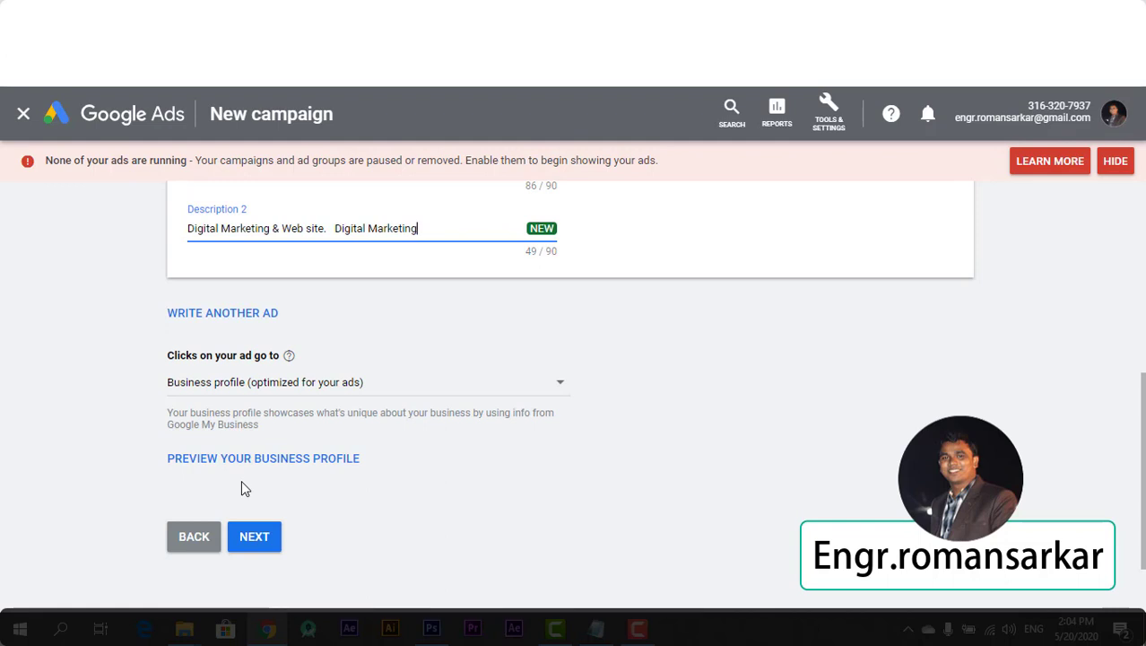
pyautogui.click(260, 475)
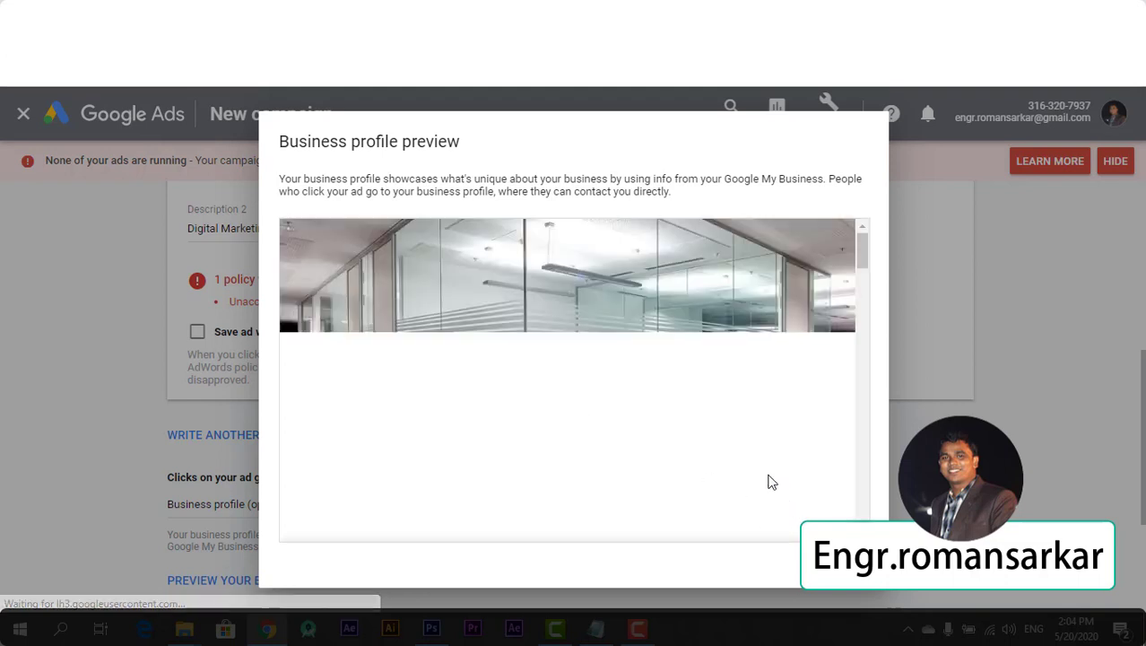
pyautogui.scroll(-4, 606, 323)
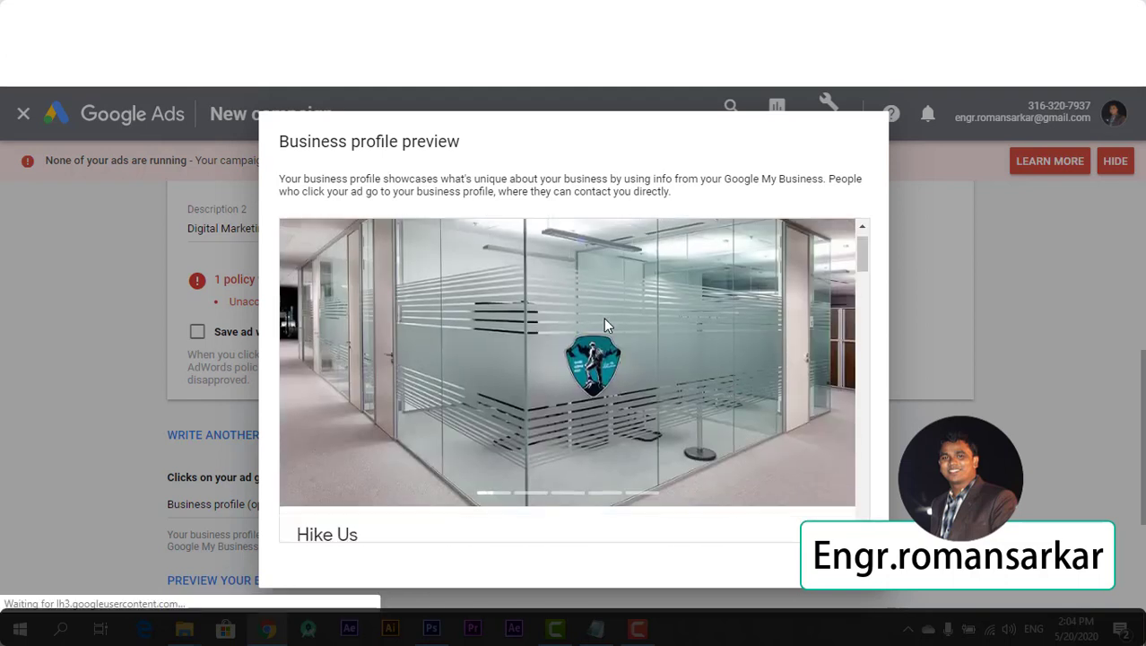
pyautogui.scroll(-10, 603, 338)
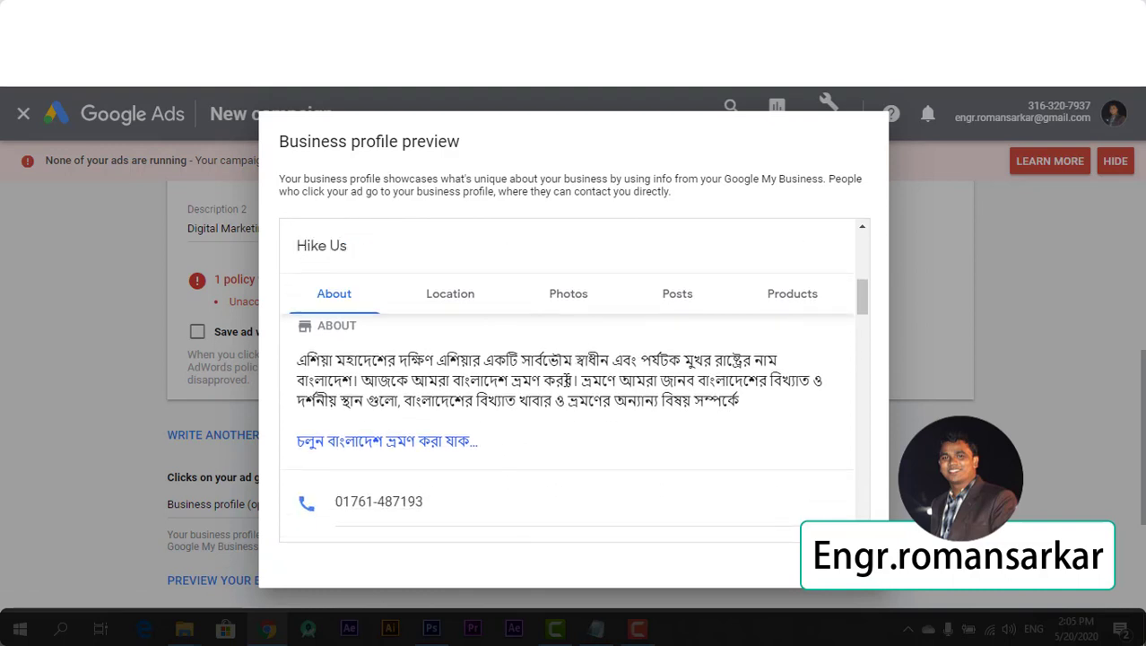
pyautogui.scroll(-6, 697, 386)
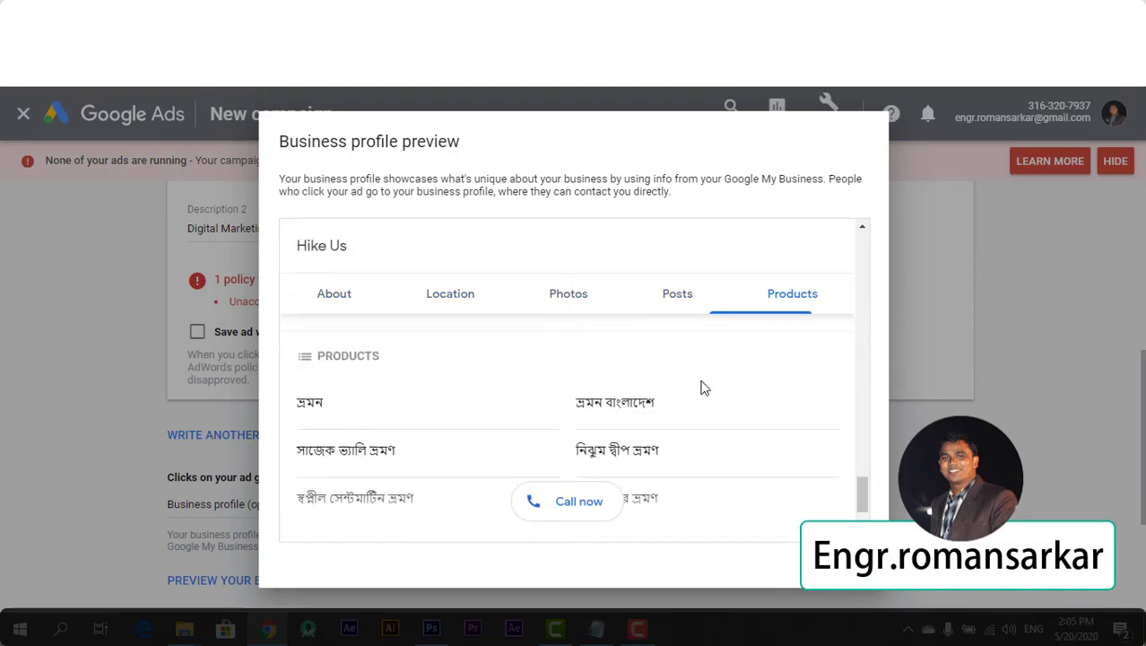
pyautogui.press('Escape')
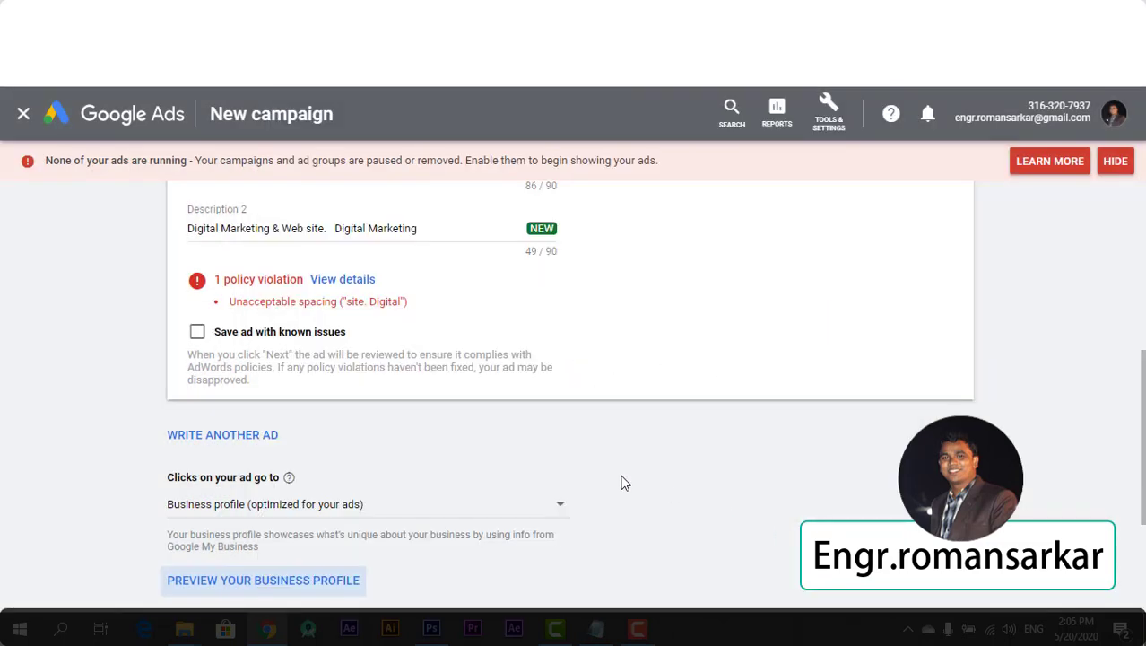
pyautogui.click(371, 509)
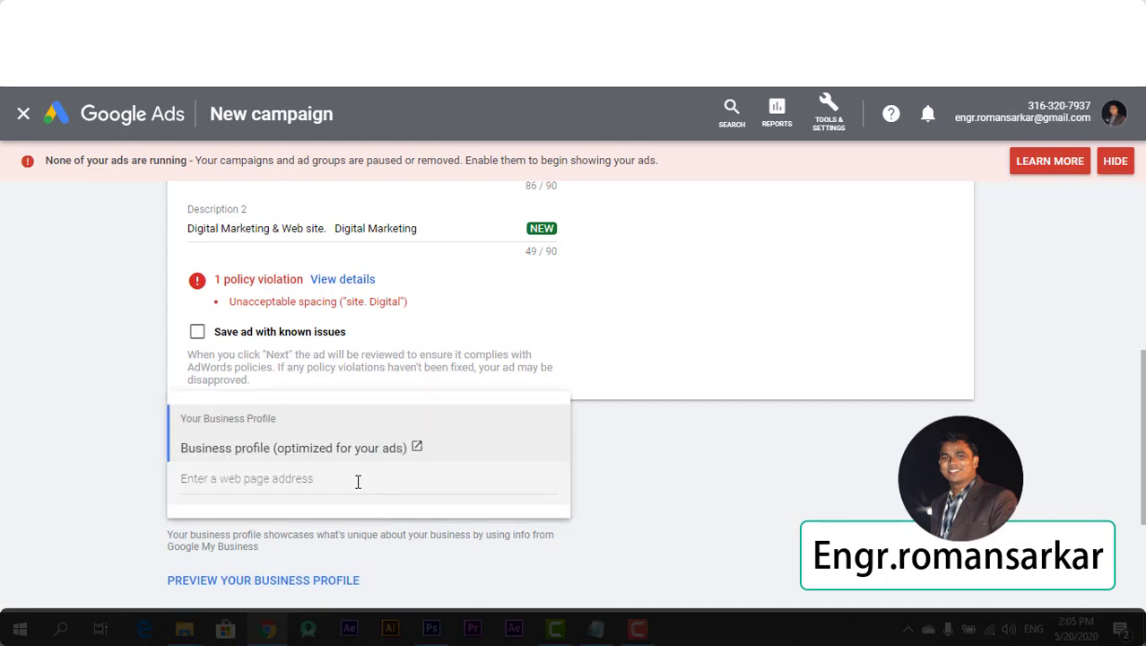
pyautogui.click(28, 420)
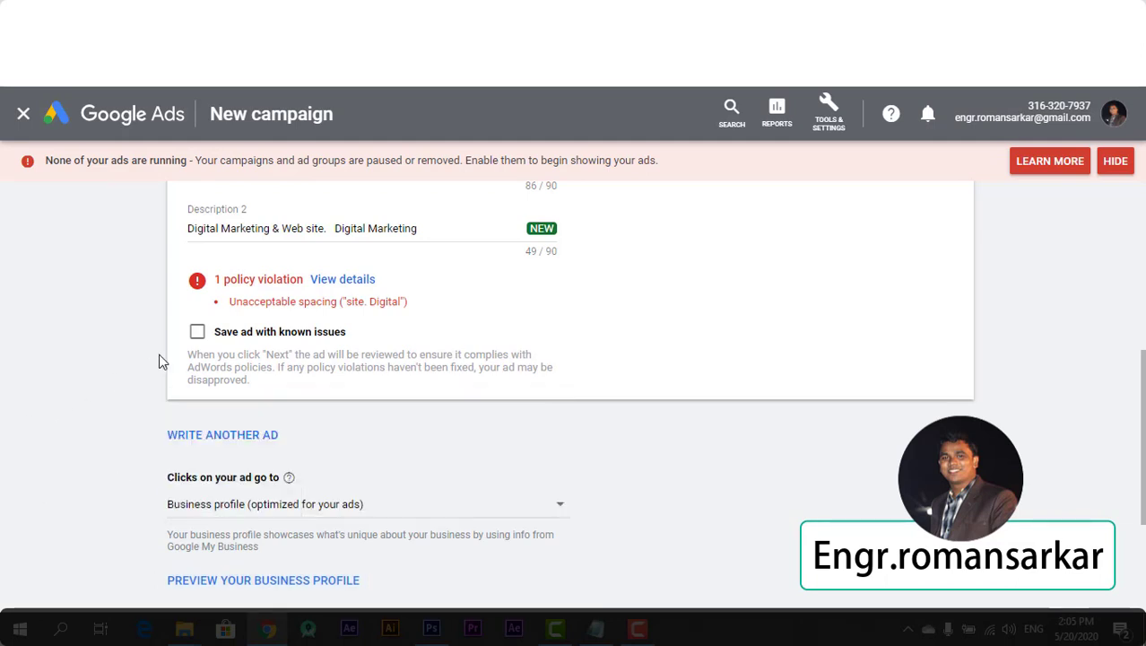
# Step: Allow the ad to be saved with known issues, check the policy violation details, and continue to the budget
pyautogui.click(196, 331)
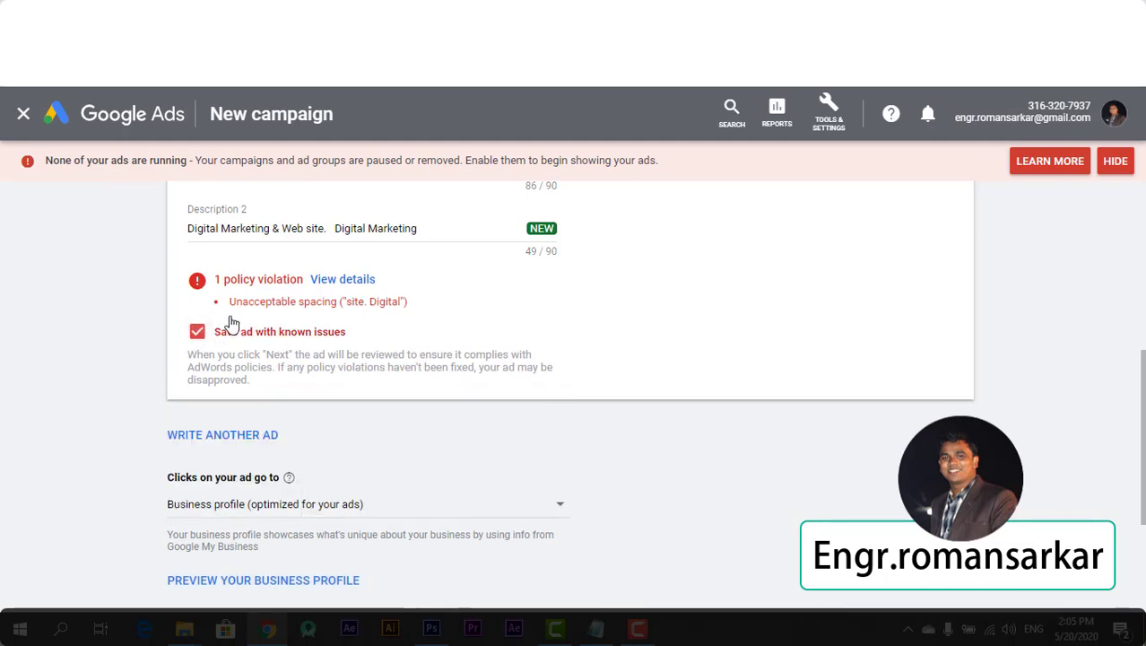
pyautogui.click(346, 281)
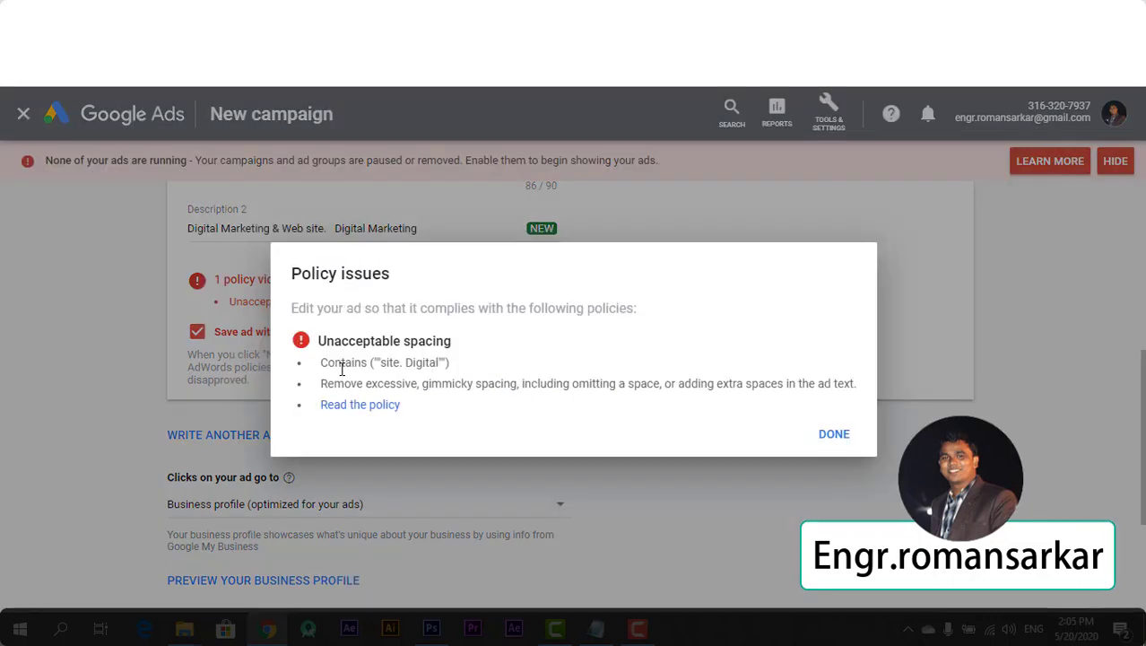
pyautogui.click(832, 436)
pyautogui.scroll(4, 706, 432)
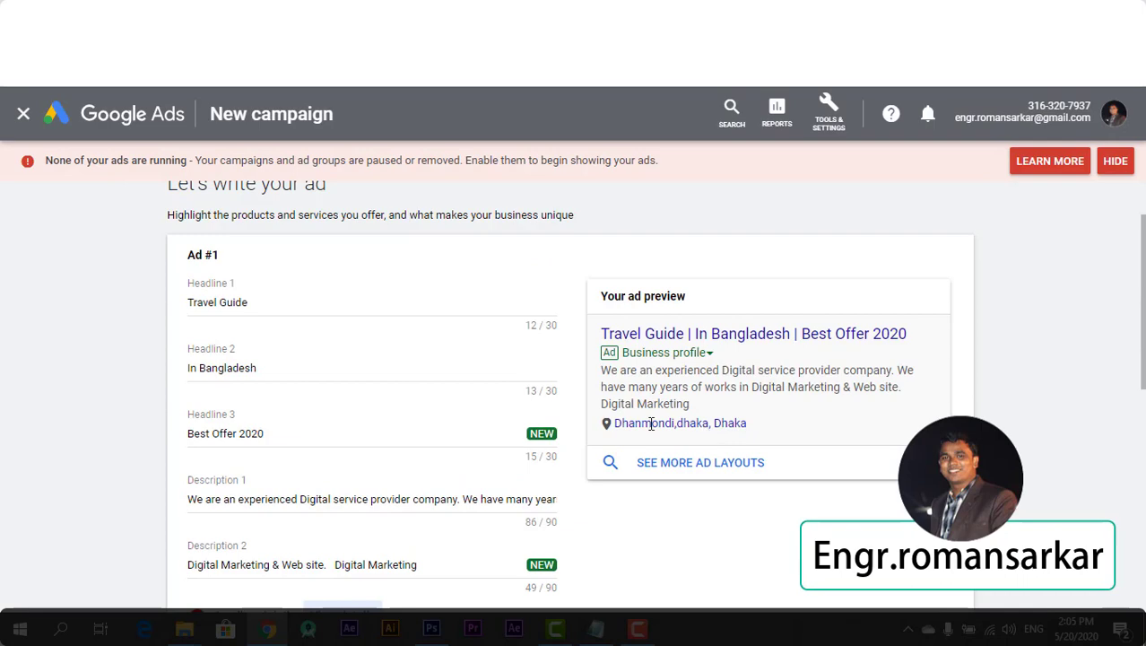
pyautogui.scroll(-3, 652, 424)
pyautogui.scroll(1, 647, 427)
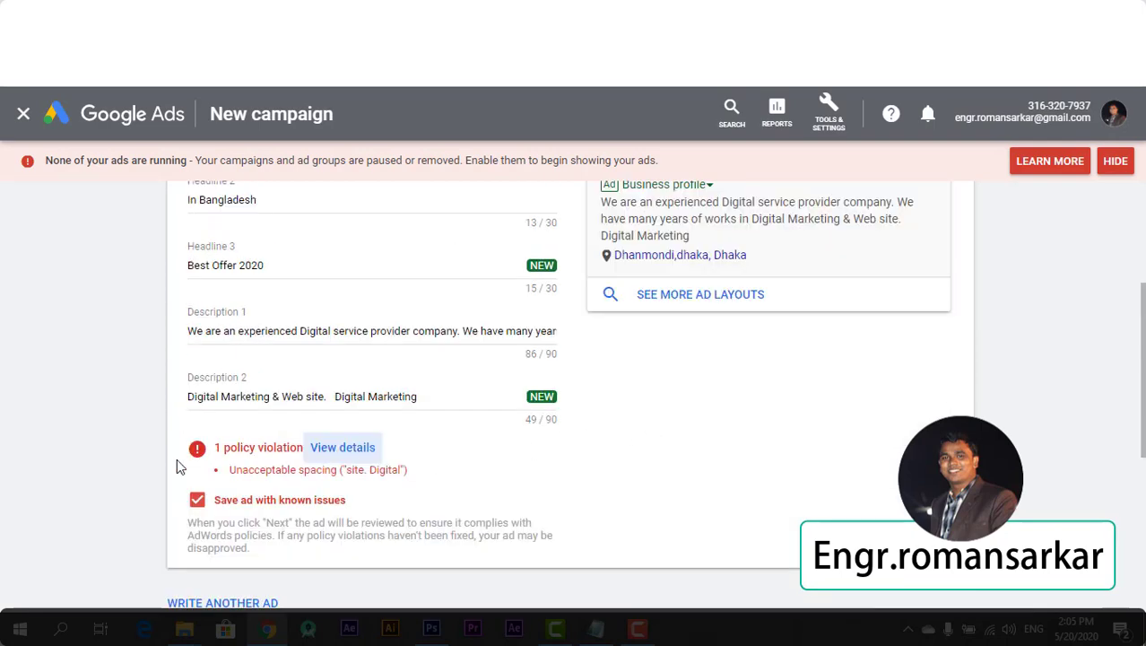
pyautogui.scroll(-4, 176, 459)
pyautogui.click(255, 489)
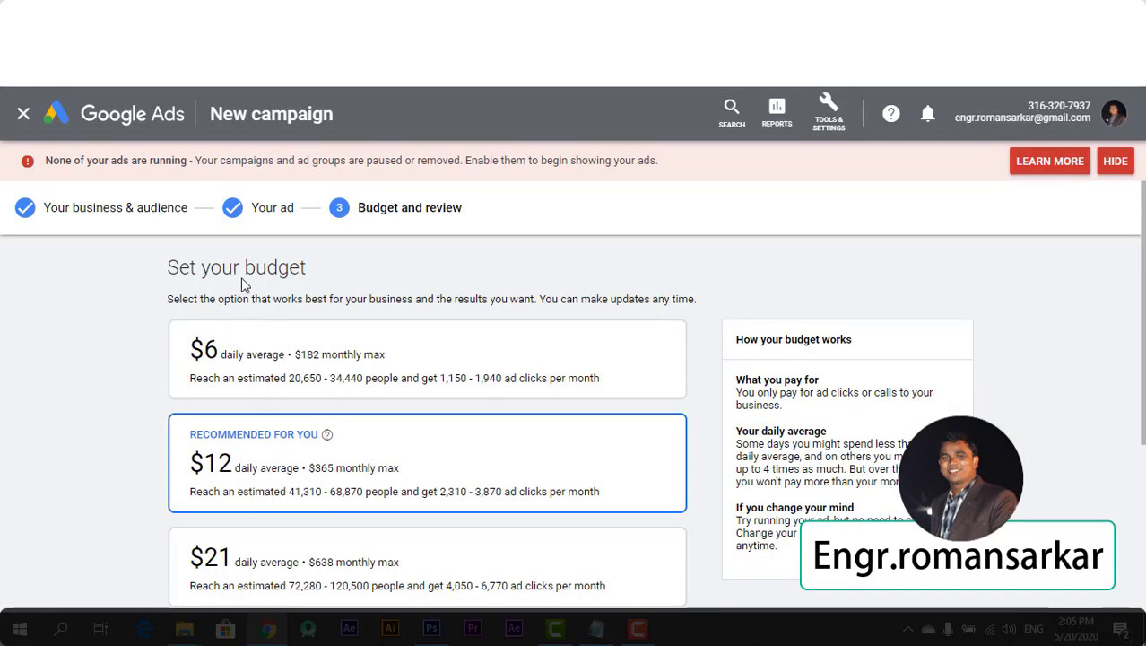
# Step: Choose the $6 daily average budget for the campaign and continue to the review
pyautogui.click(280, 383)
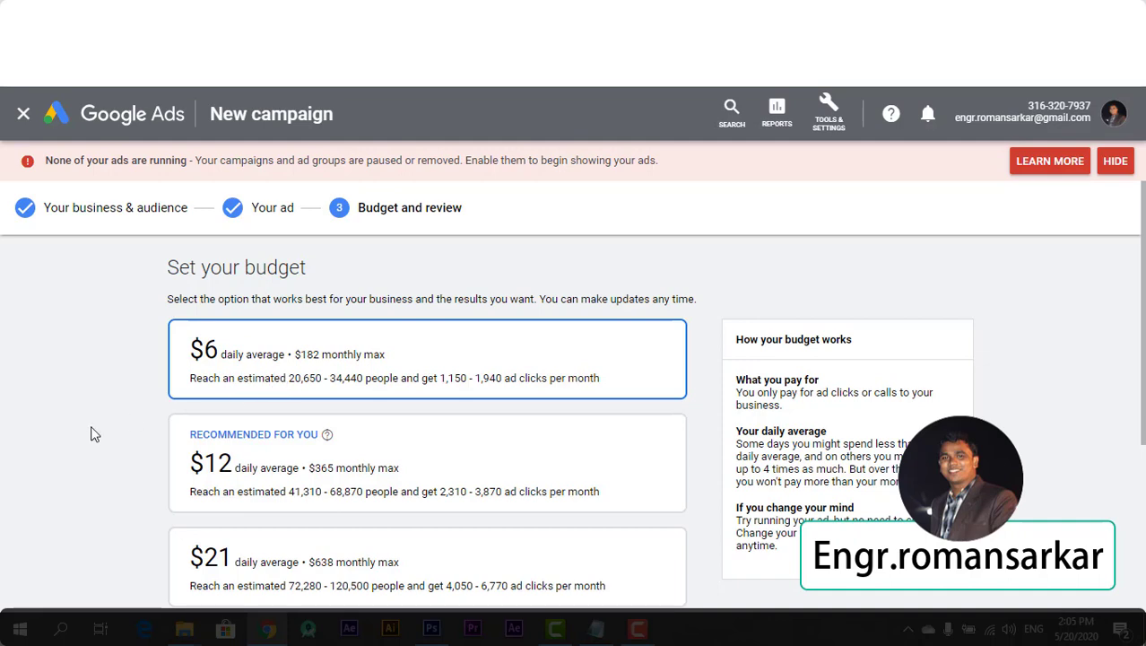
pyautogui.scroll(-3, 90, 434)
pyautogui.click(268, 453)
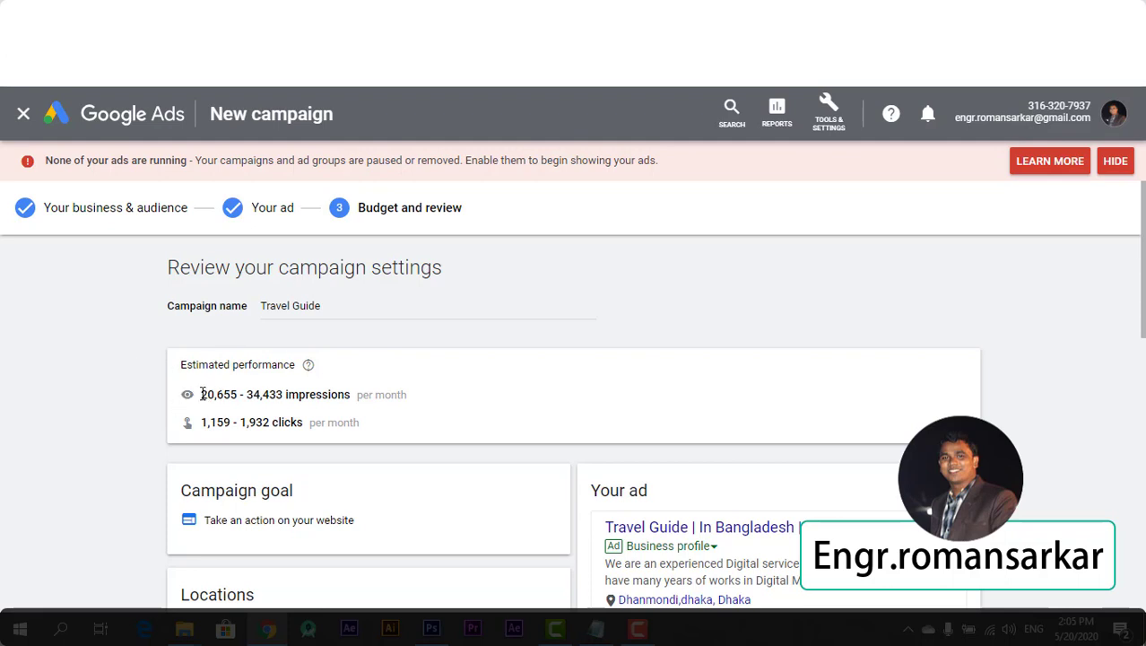
# Step: Review the campaign settings, including estimated performance, goal, ad, location, budget and services
pyautogui.moveTo(202, 393); pyautogui.dragTo(241, 393)
pyautogui.click(321, 404)
pyautogui.scroll(-2, 357, 422)
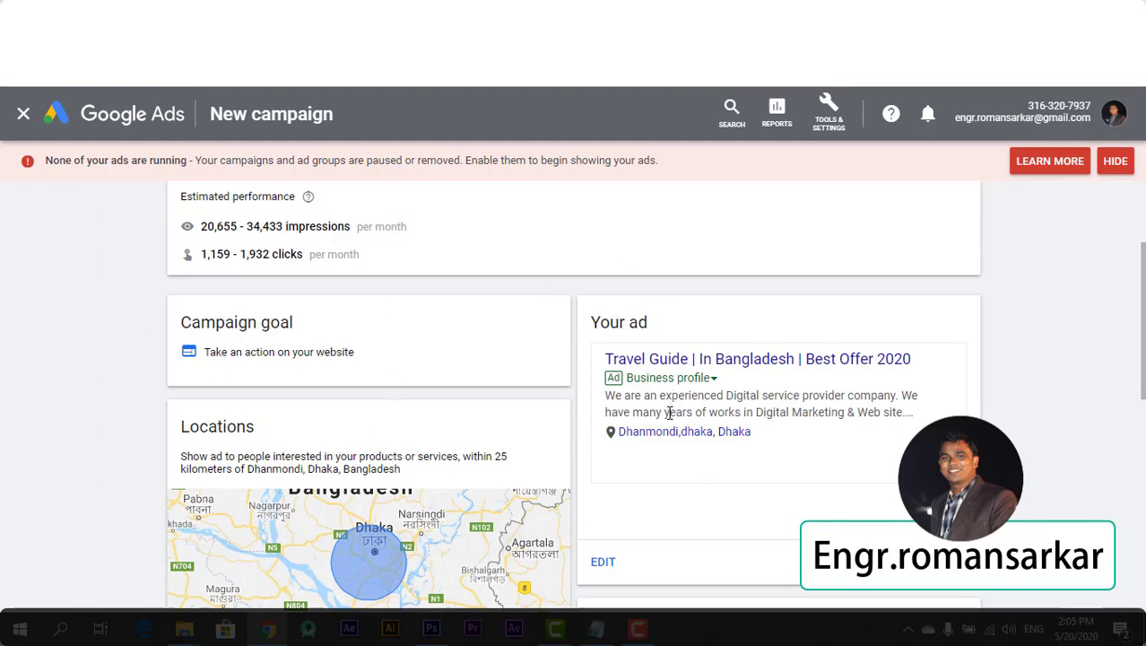
pyautogui.scroll(-2, 609, 409)
pyautogui.scroll(-3, 356, 413)
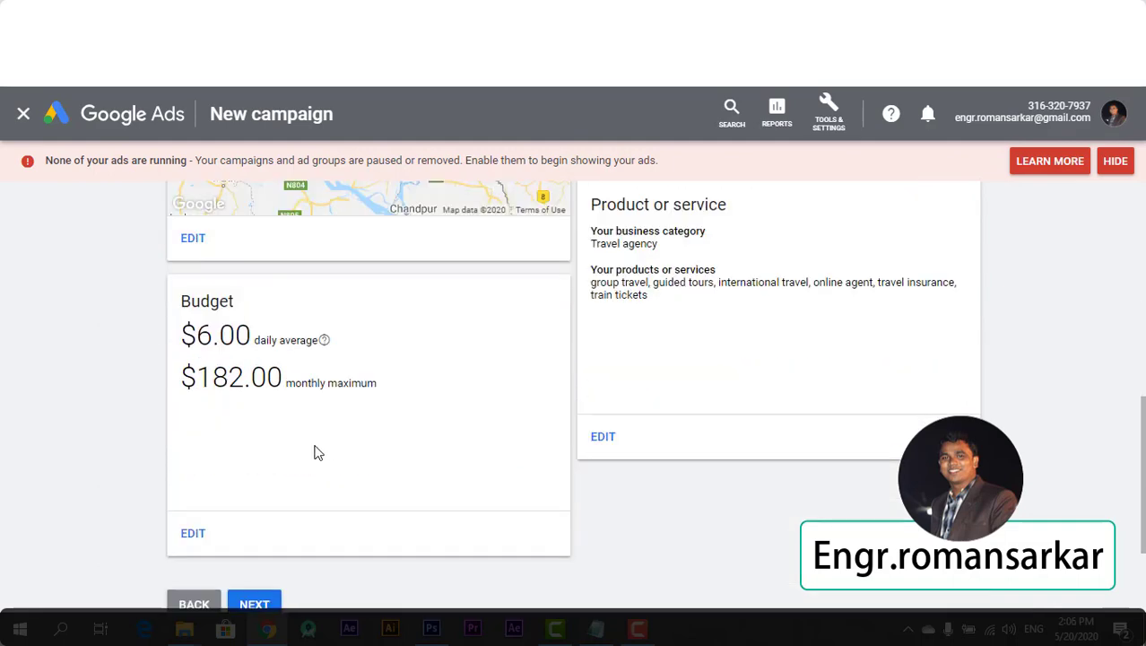
# Step: Submit the reviewed Travel Guide campaign and look through its overview, including performance, budget, locations, services and business info
pyautogui.scroll(-2, 314, 453)
pyautogui.click(247, 445)
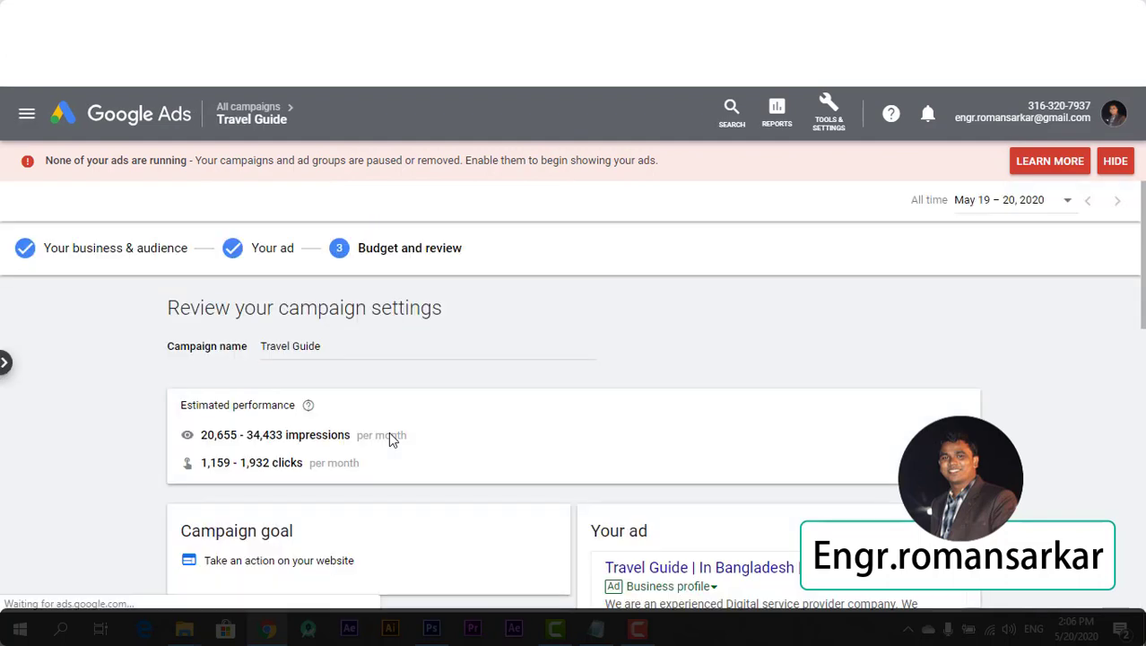
pyautogui.scroll(-1, 388, 440)
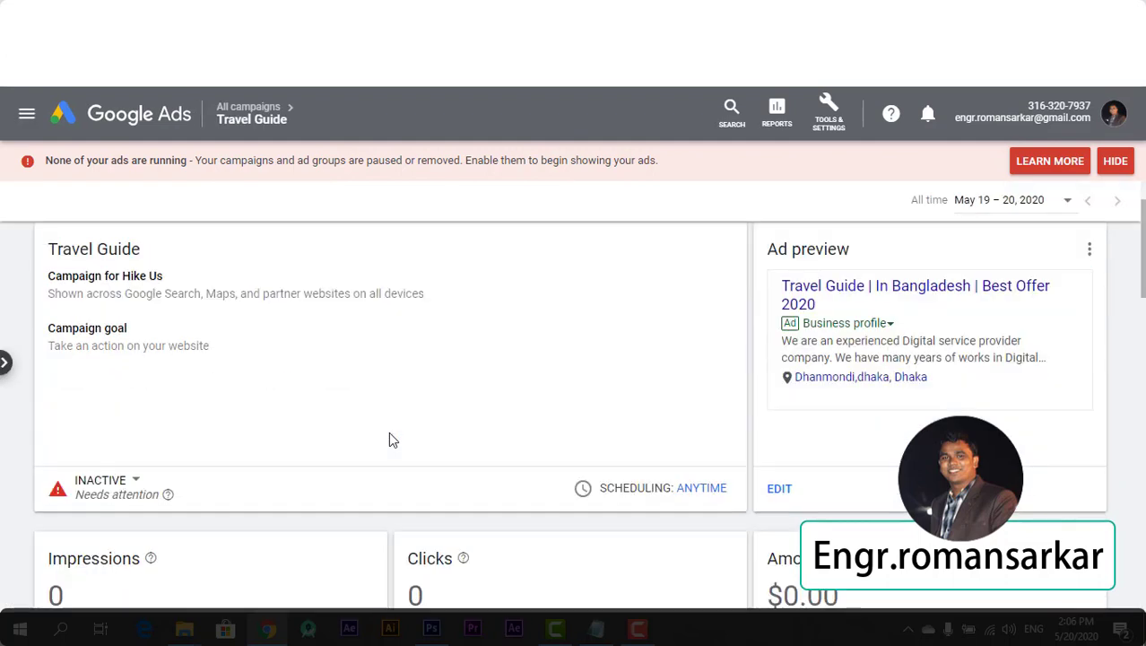
pyautogui.scroll(-8, 724, 377)
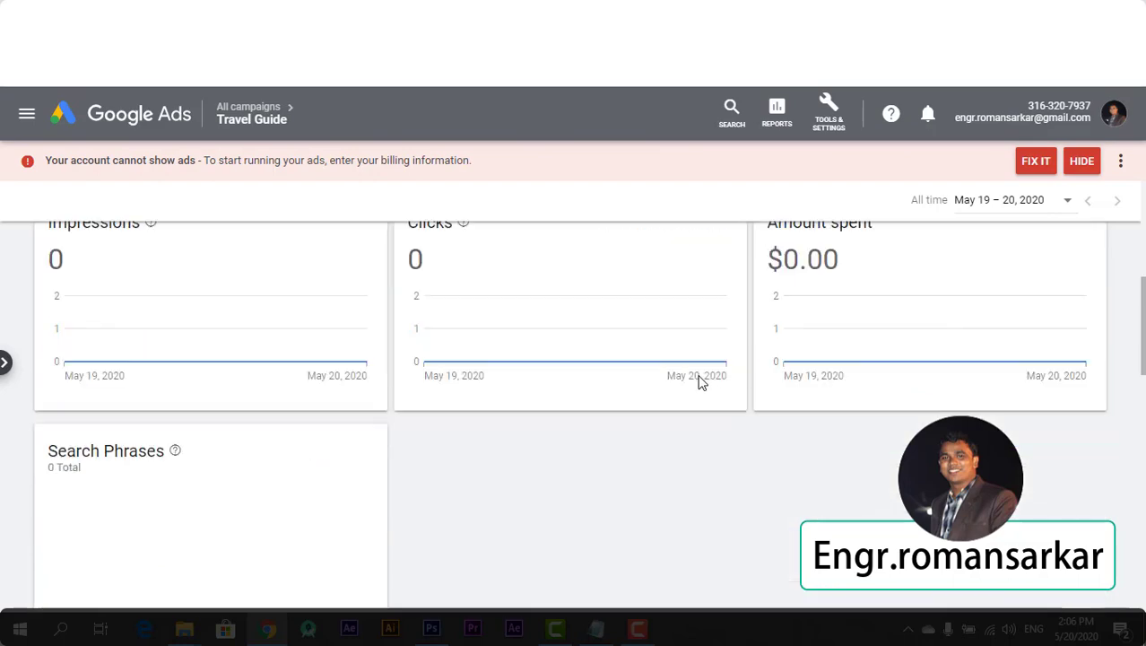
pyautogui.scroll(-1, 579, 351)
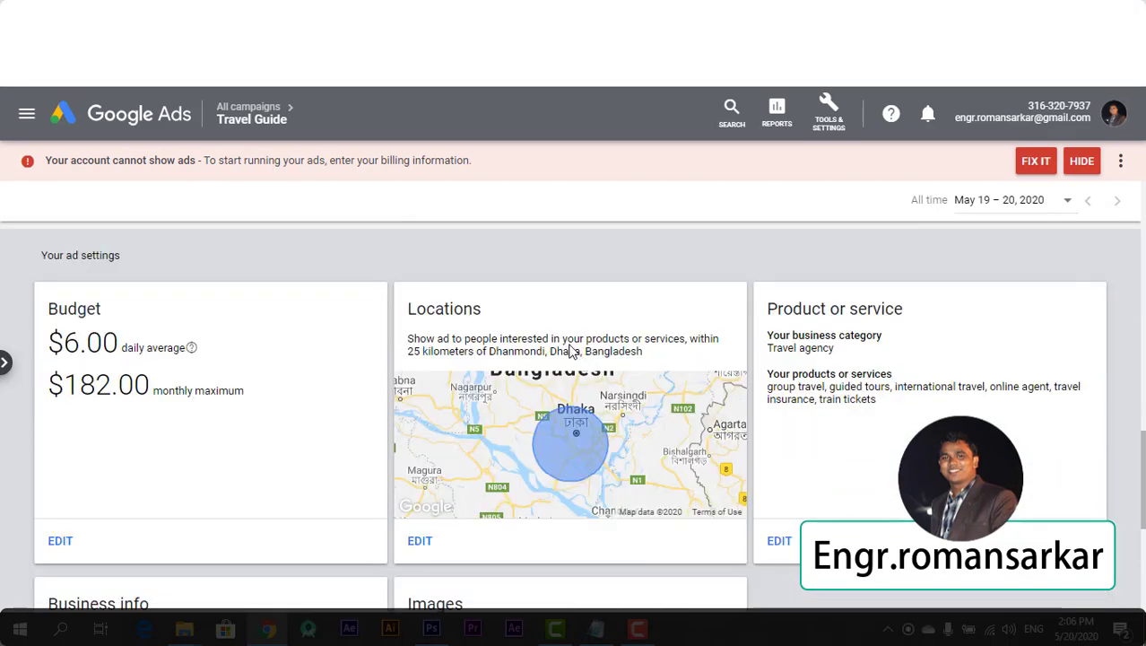
pyautogui.scroll(-4, 79, 415)
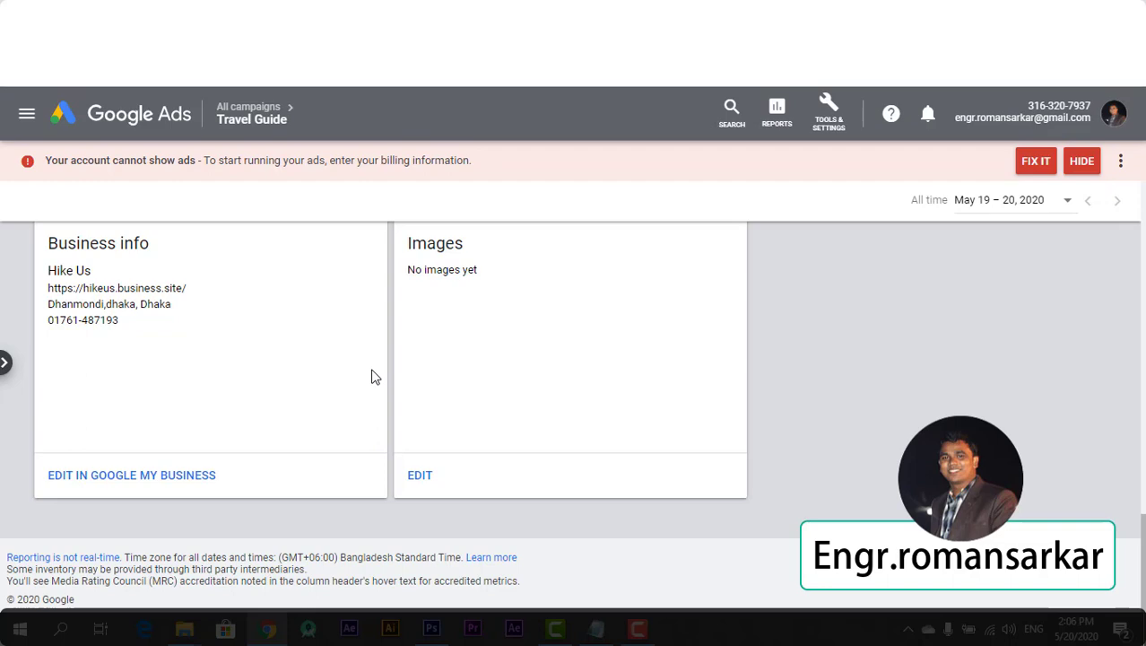
pyautogui.scroll(4, 374, 377)
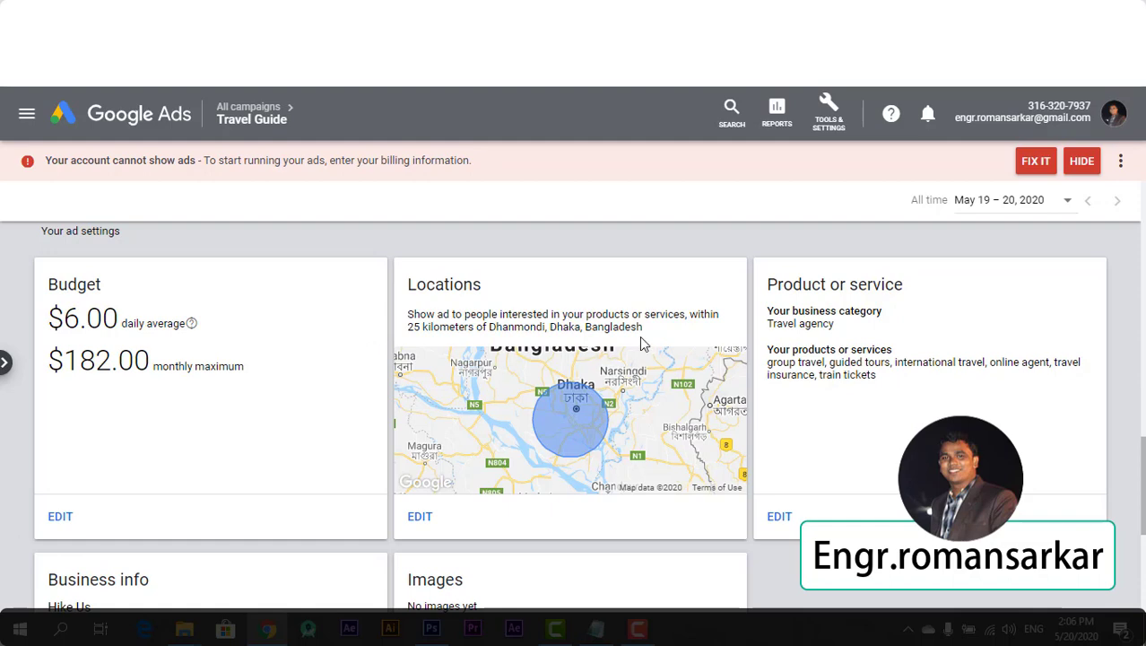
pyautogui.scroll(-8, 639, 343)
pyautogui.scroll(-8, 370, 336)
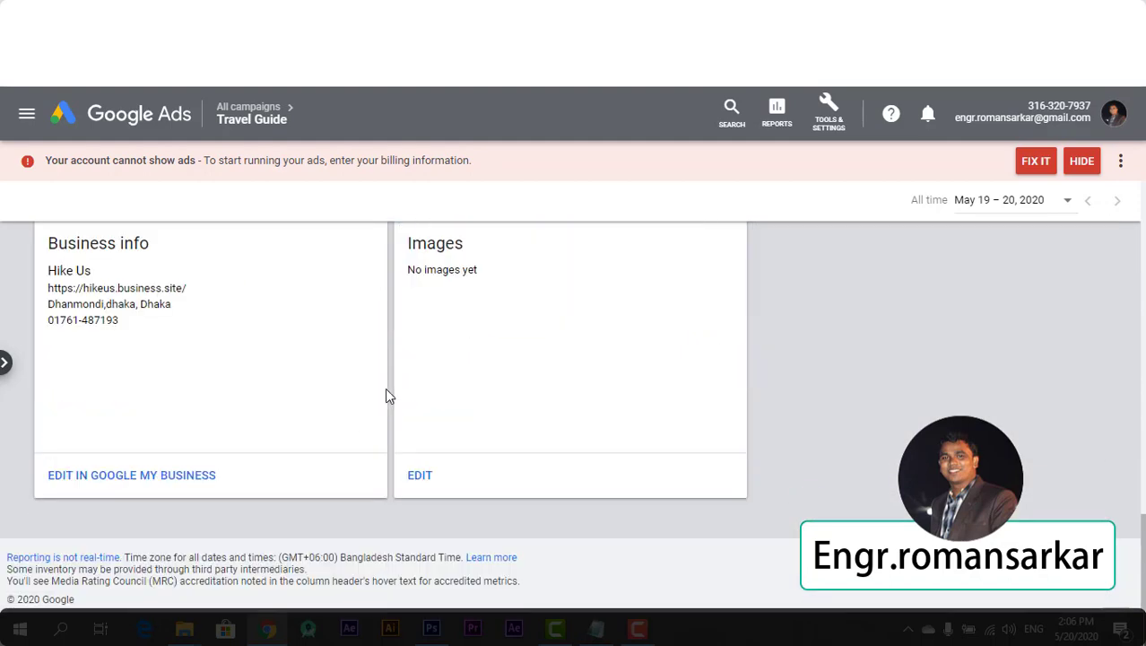
# Step: Return to the list of all campaigns and pause the Travel Guide campaign
pyautogui.moveTo(240, 115)
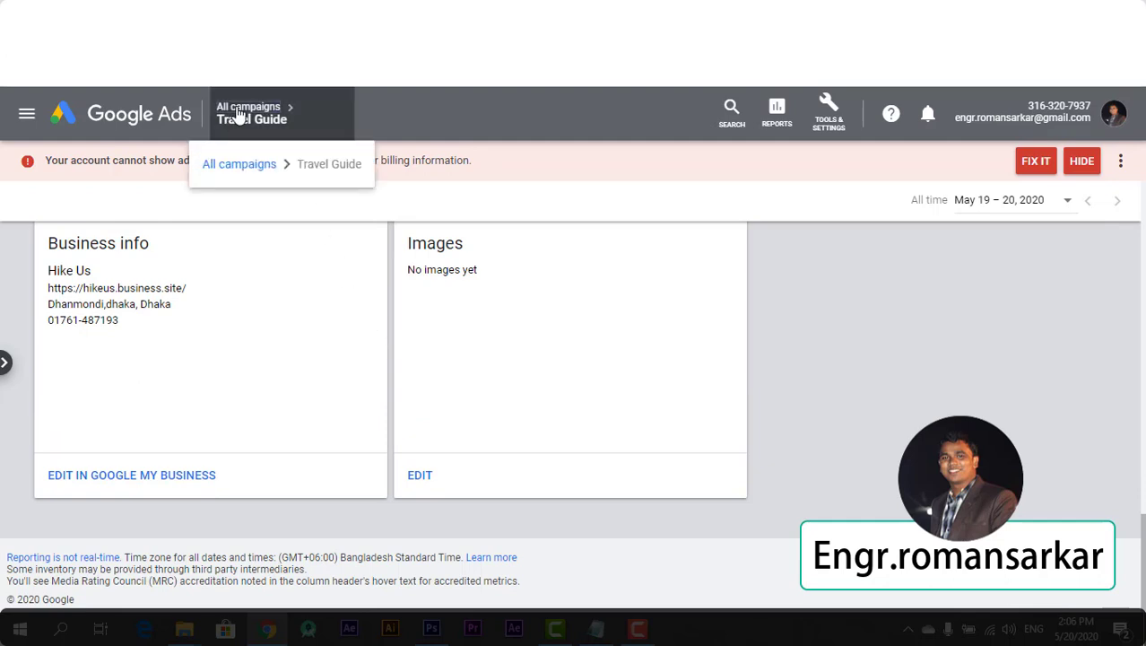
pyautogui.click(241, 111)
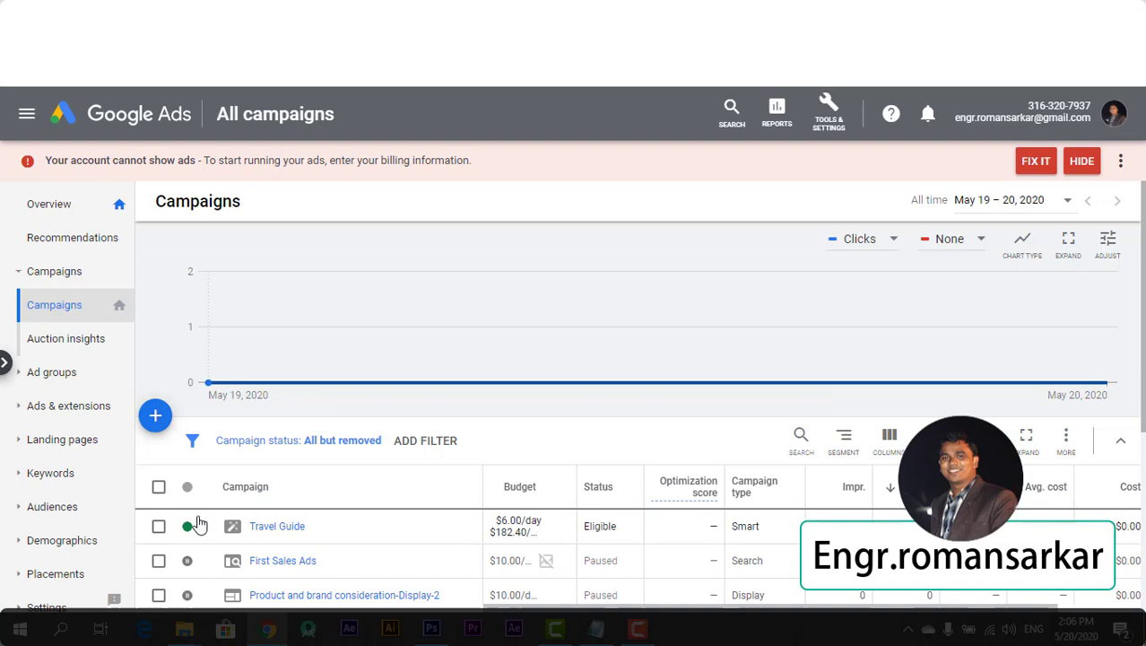
pyautogui.click(196, 447)
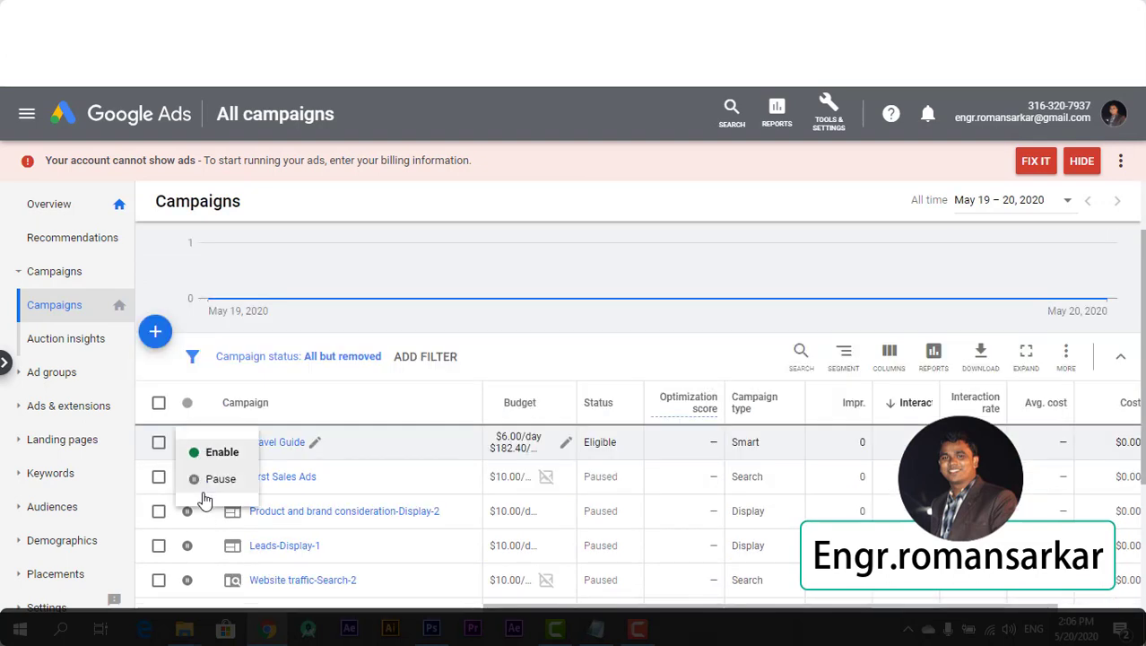
pyautogui.click(204, 482)
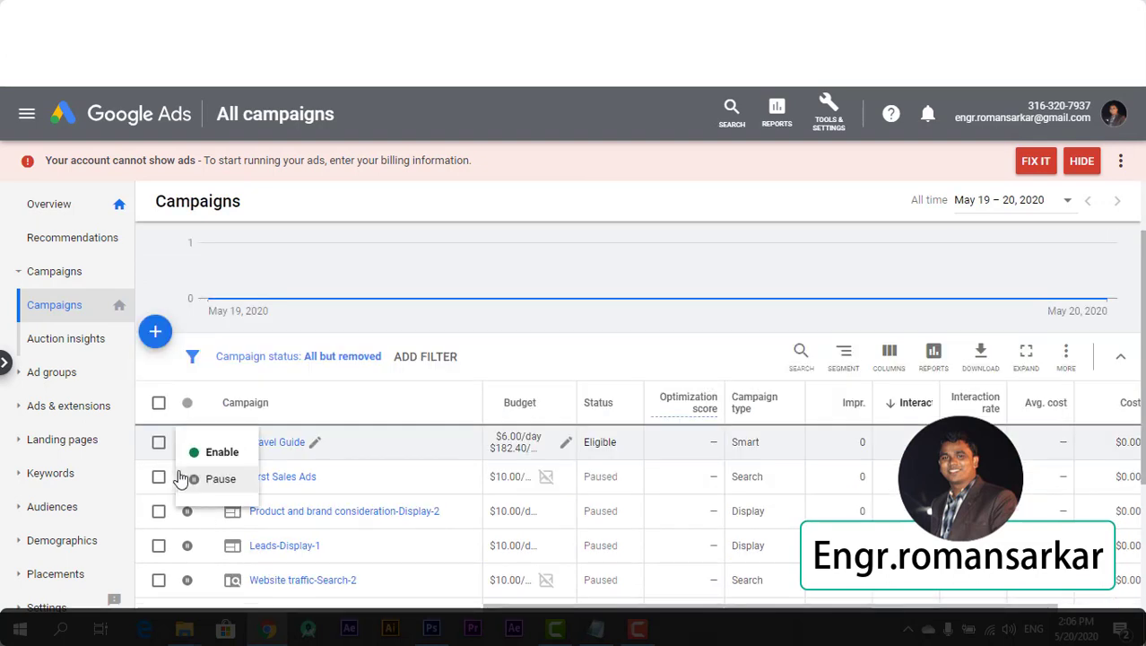
# Step: Start a new campaign without a goal's guidance and choose Discovery as the campaign type
pyautogui.click(154, 332)
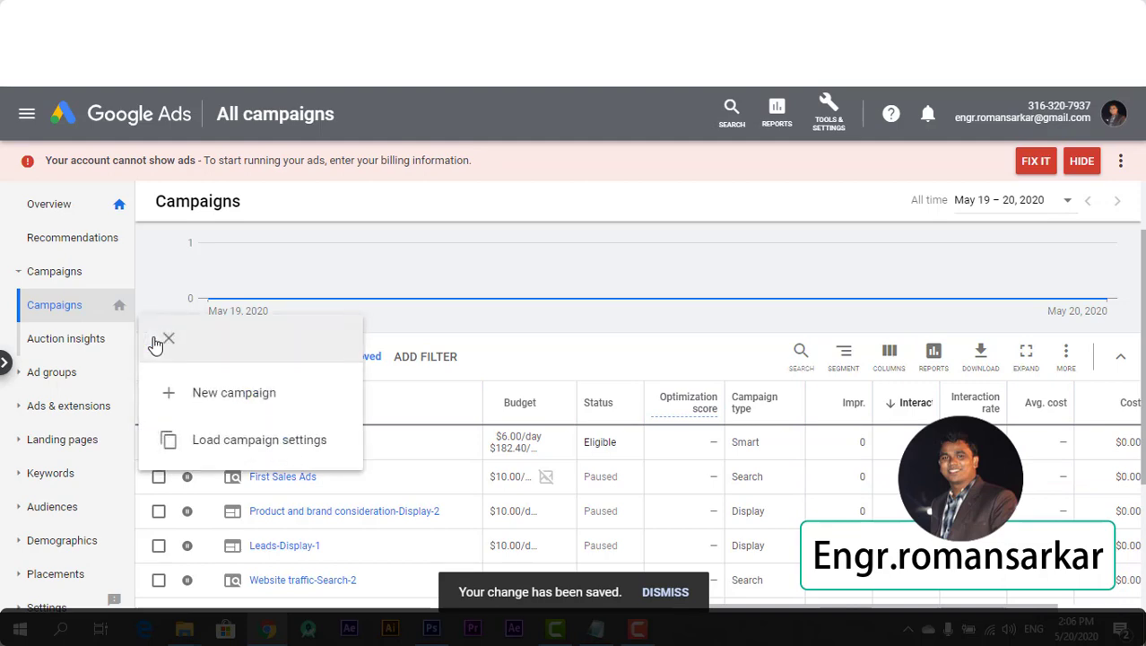
pyautogui.click(220, 410)
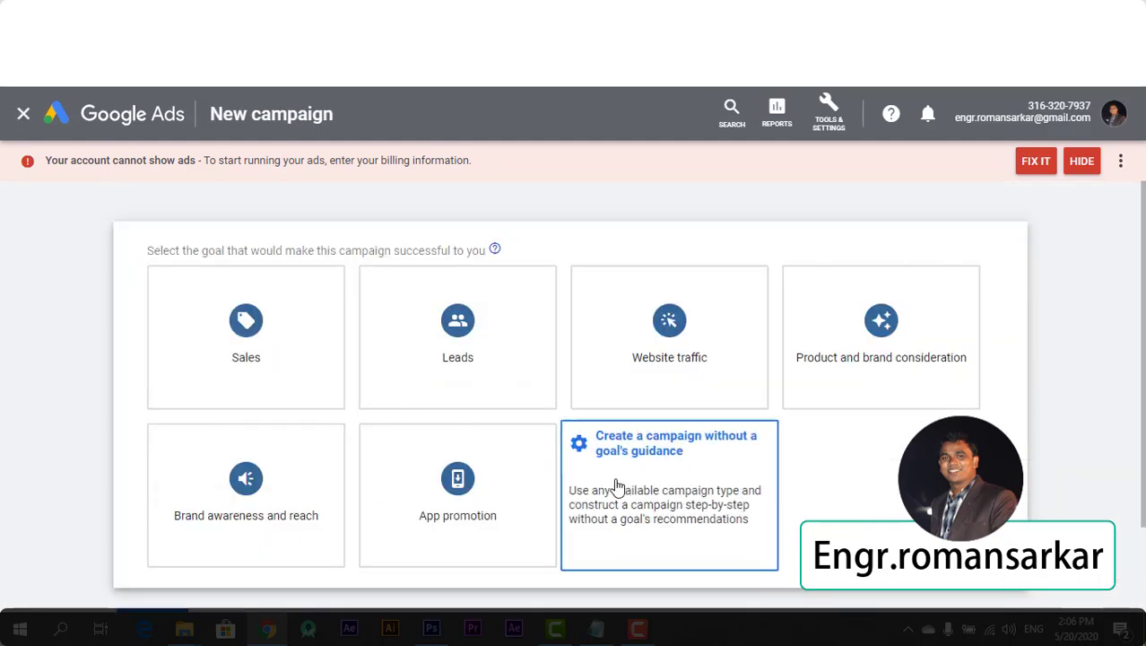
pyautogui.click(628, 488)
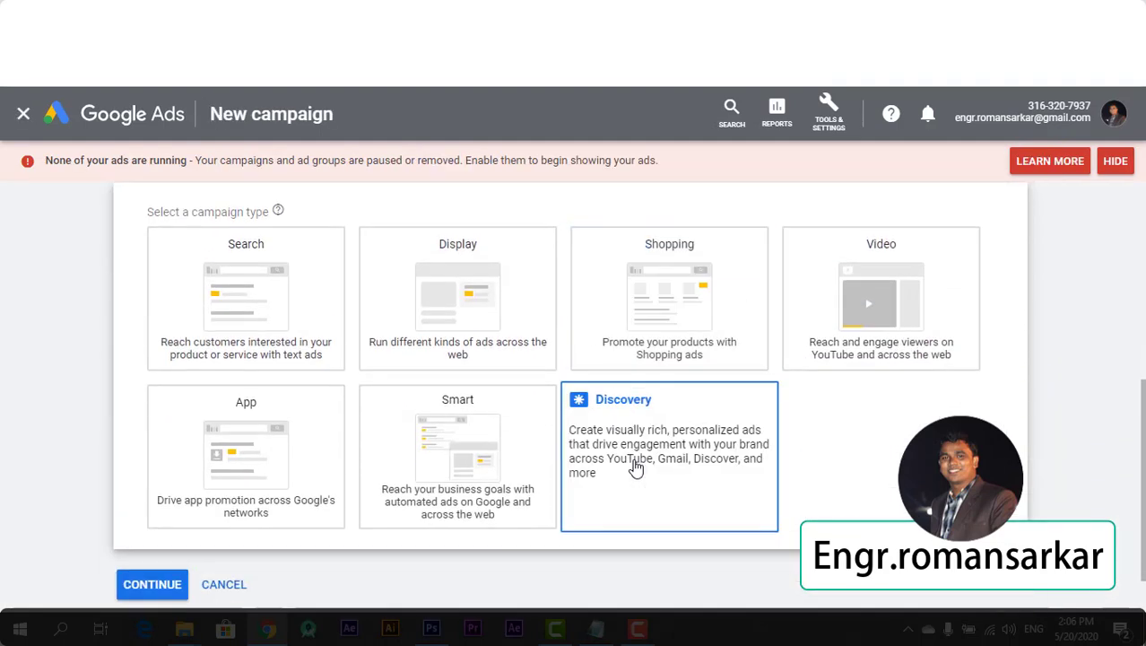
pyautogui.scroll(-1, 862, 422)
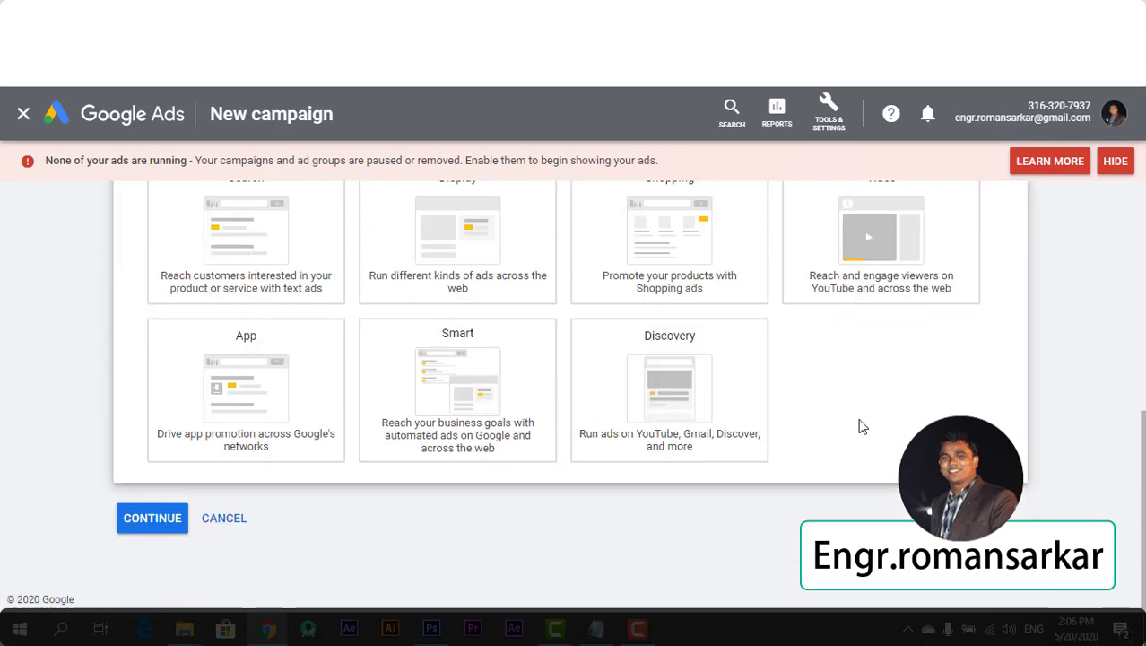
pyautogui.click(726, 381)
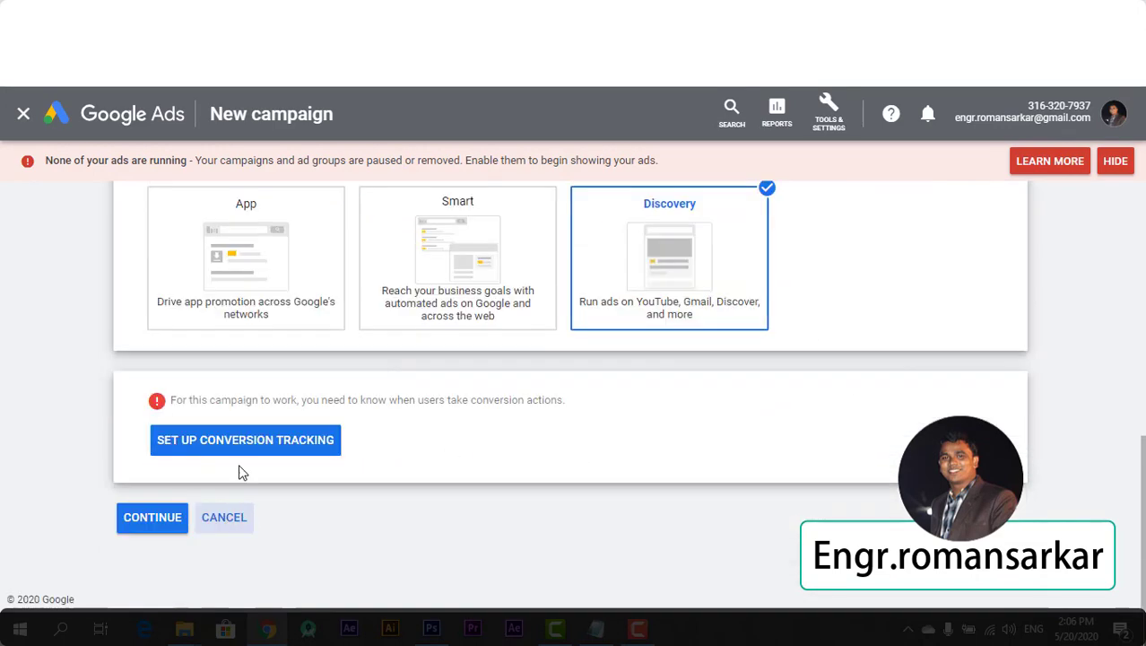
# Step: Begin setting up conversion tracking for the website with Purchase as the conversion action's category
pyautogui.click(248, 441)
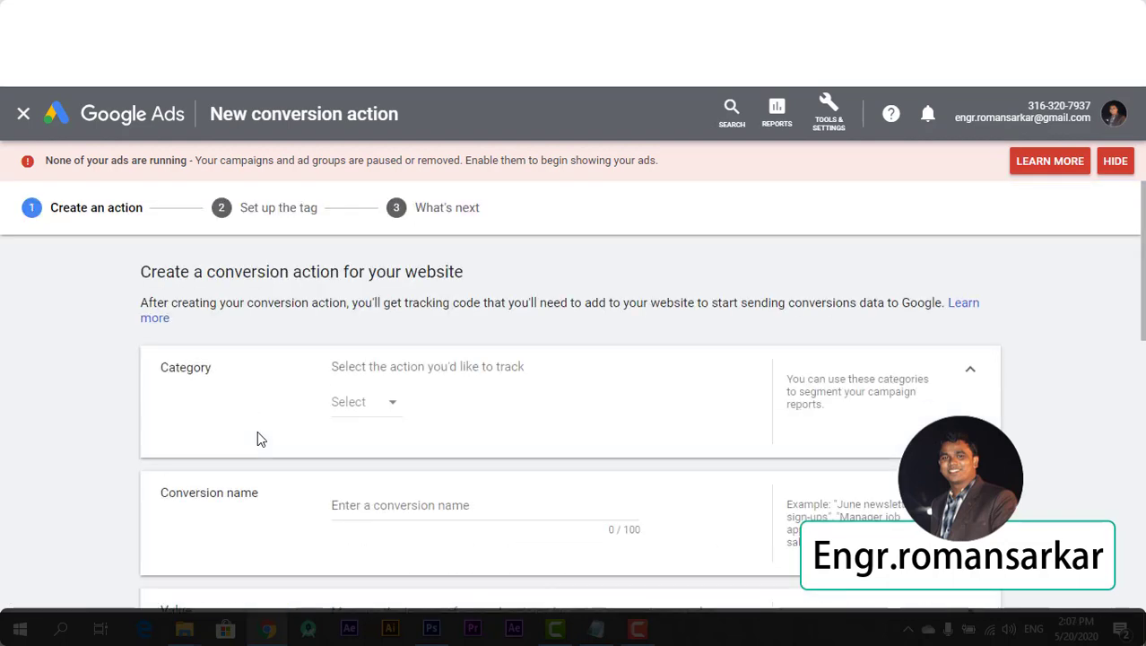
pyautogui.scroll(-1, 385, 356)
pyautogui.click(379, 324)
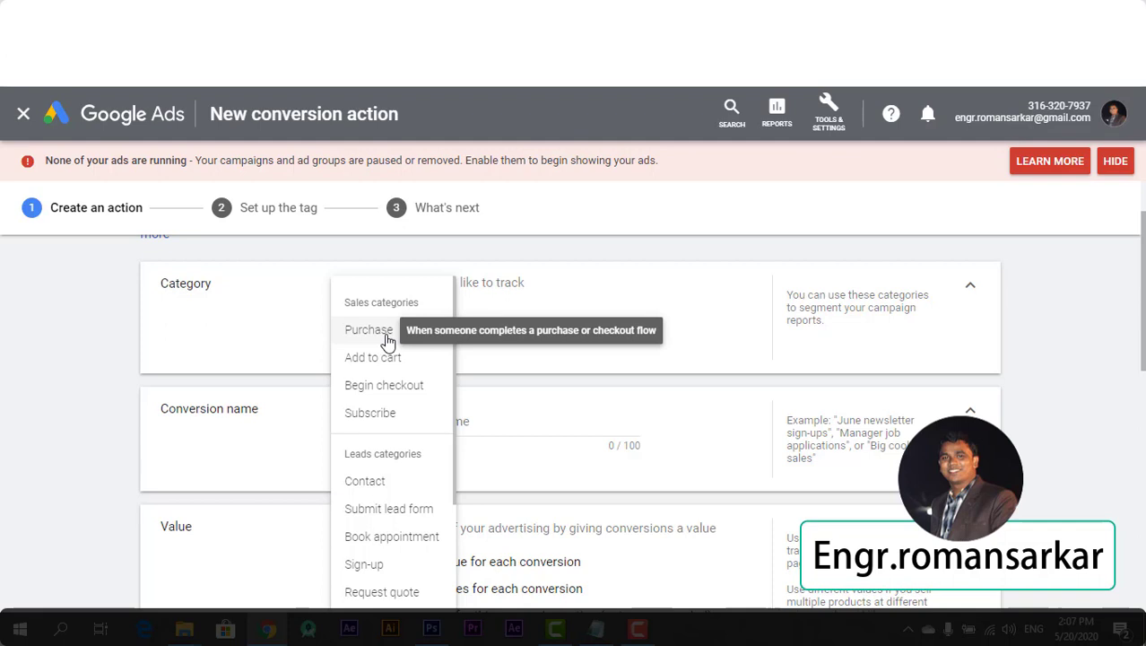
pyautogui.click(388, 342)
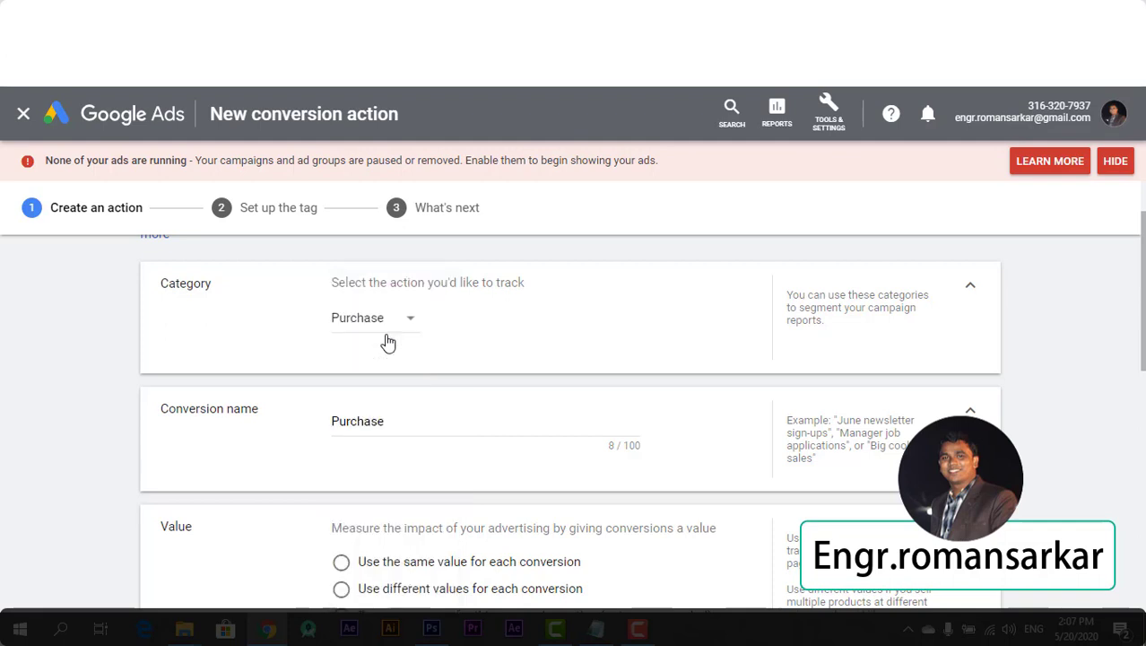
# Step: Use the same value for each conversion and set it to 10 US dollars
pyautogui.scroll(-1, 413, 419)
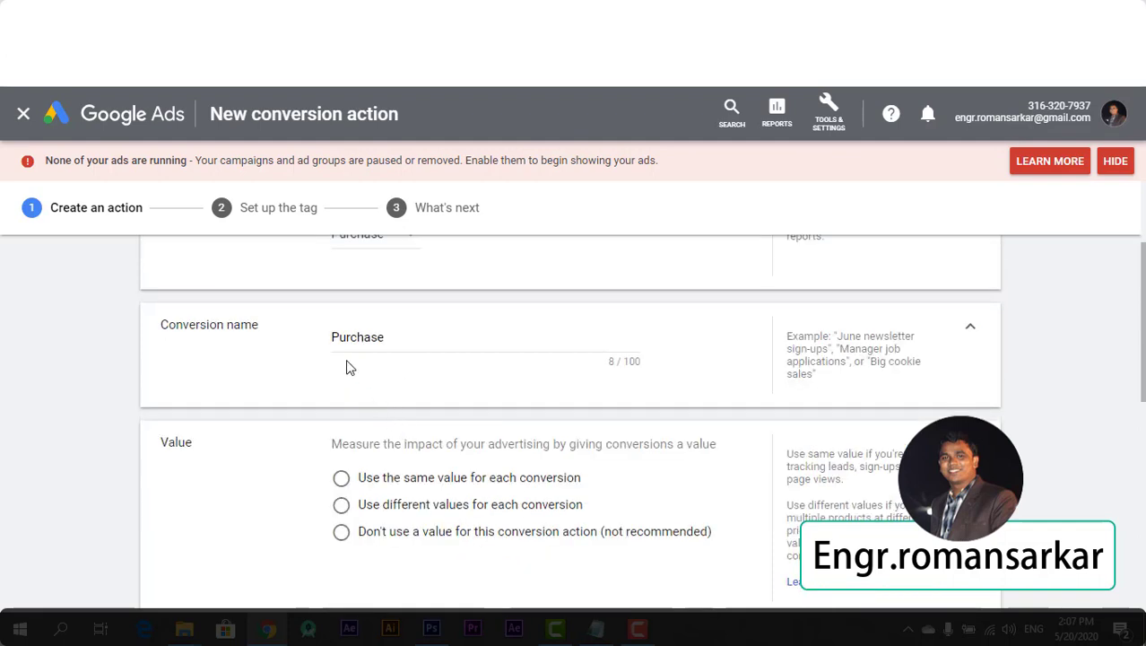
pyautogui.click(383, 478)
pyautogui.scroll(-2, 415, 421)
pyautogui.click(506, 373)
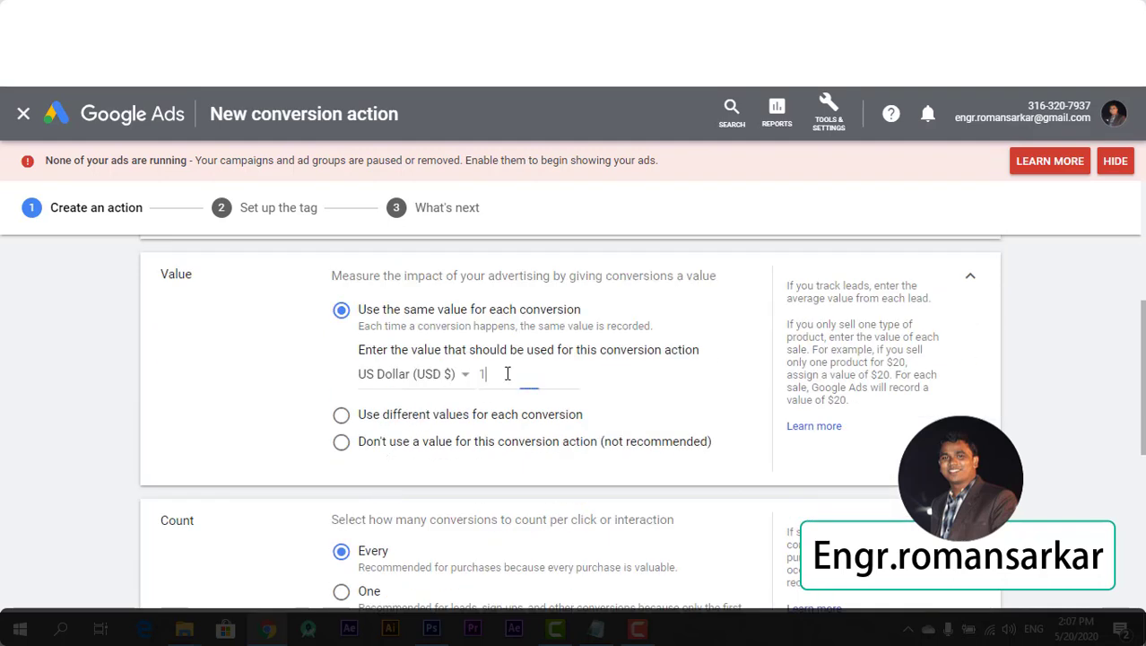
pyautogui.press('BackSpace')
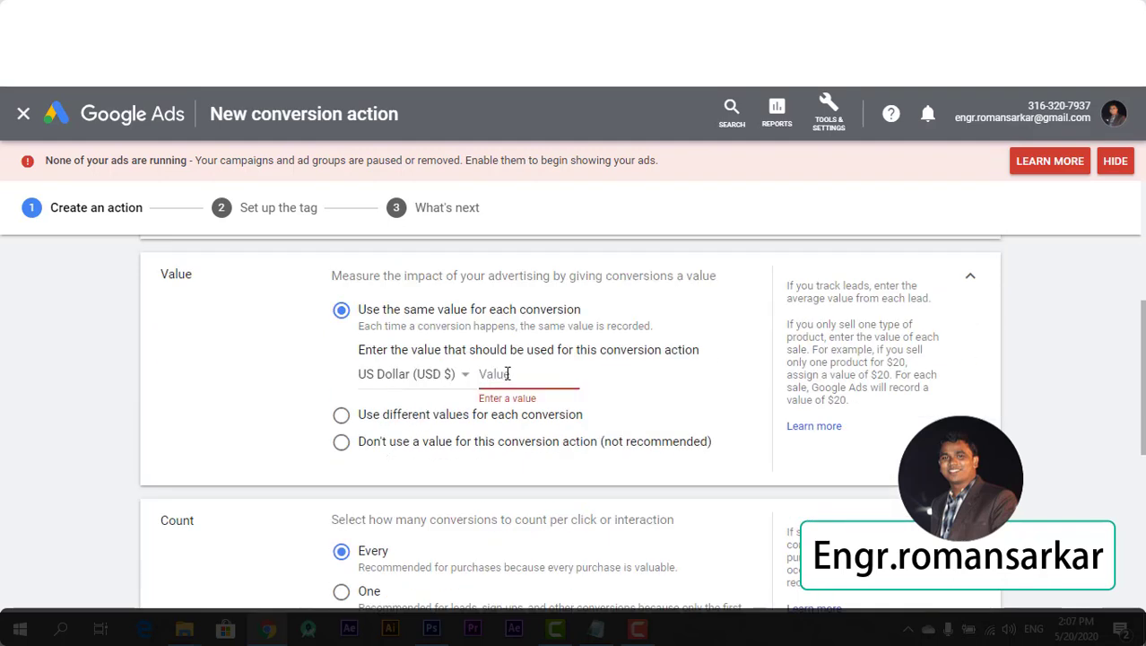
pyautogui.write('10')
# Step: Check the count, conversion window and attribution settings, and create the Purchase conversion action
pyautogui.scroll(-3, 492, 397)
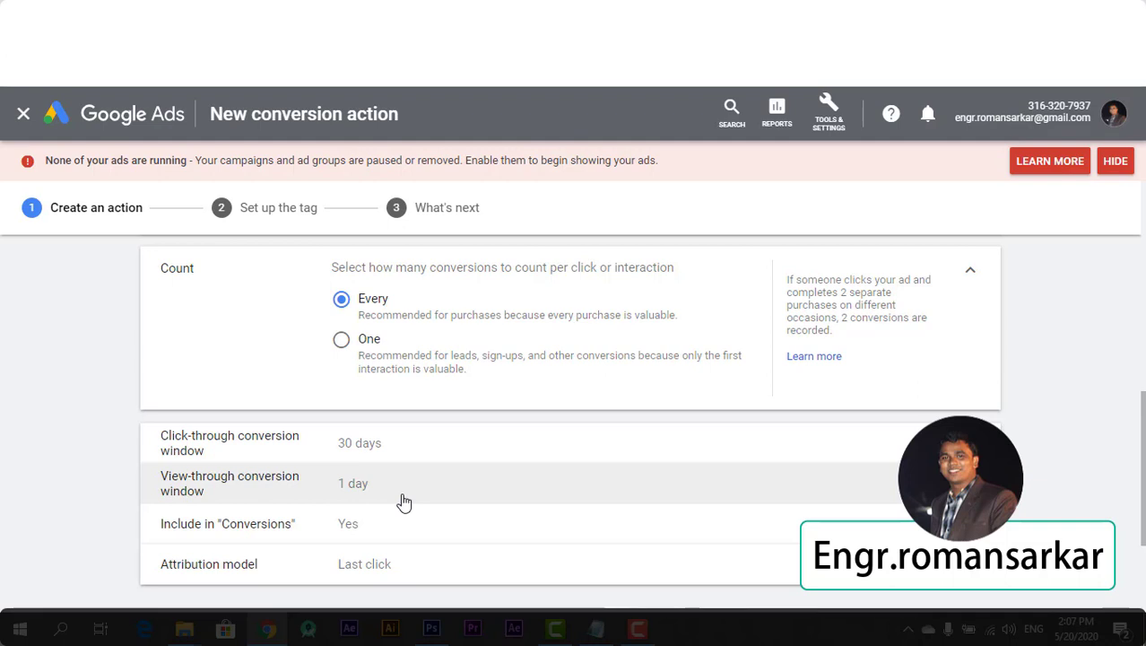
pyautogui.scroll(-1, 403, 502)
pyautogui.scroll(-1, 350, 518)
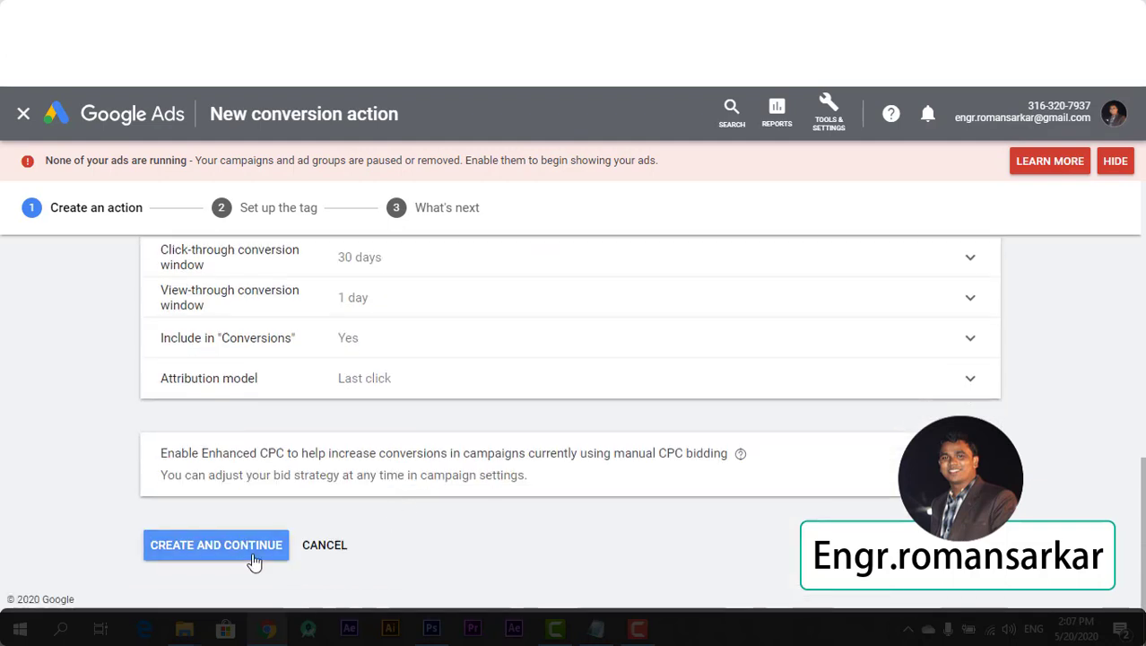
pyautogui.click(217, 545)
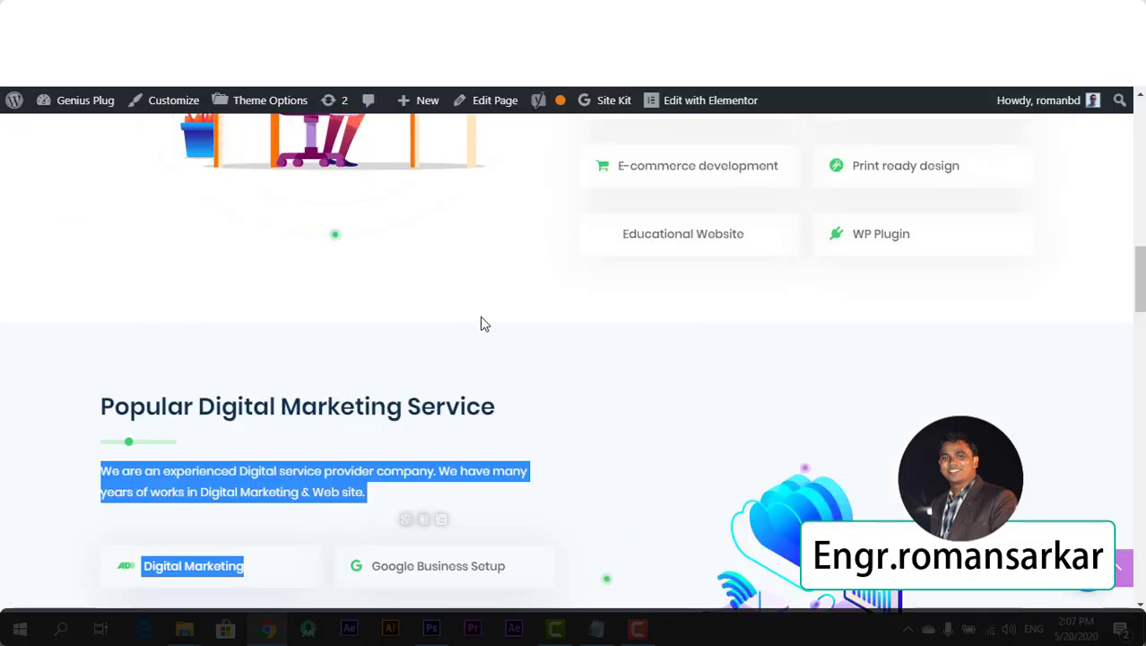
pyautogui.scroll(8, 481, 322)
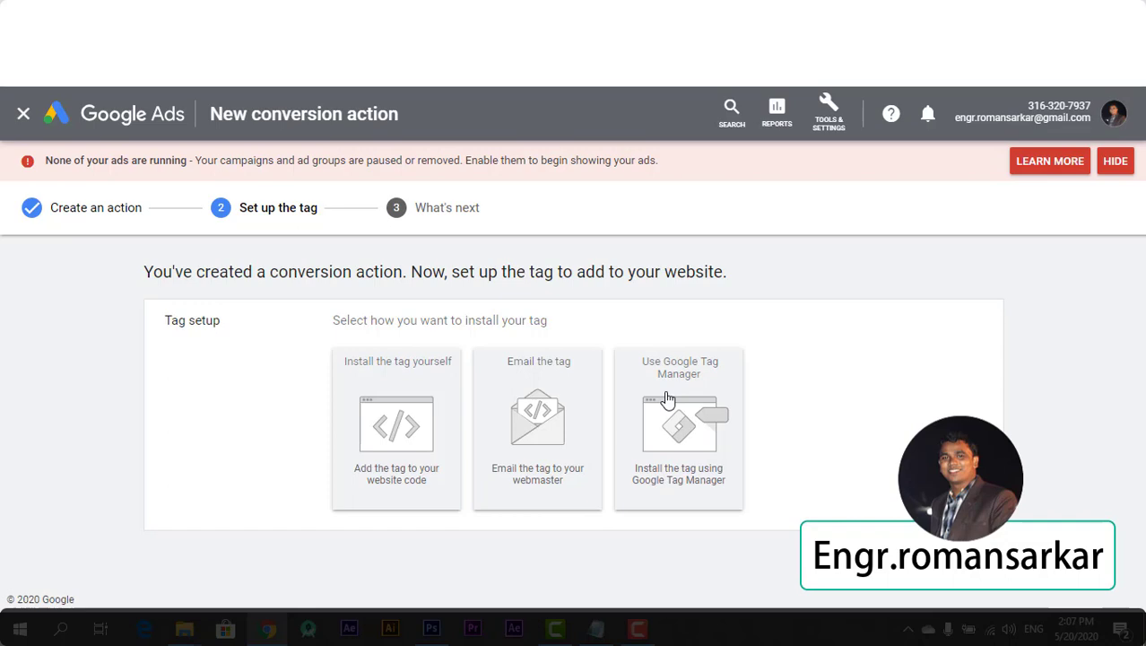
# Step: Choose to install the tag yourself, look over the global site tag and event snippet code, and finish the tag setup
pyautogui.click(420, 433)
pyautogui.scroll(-3, 431, 475)
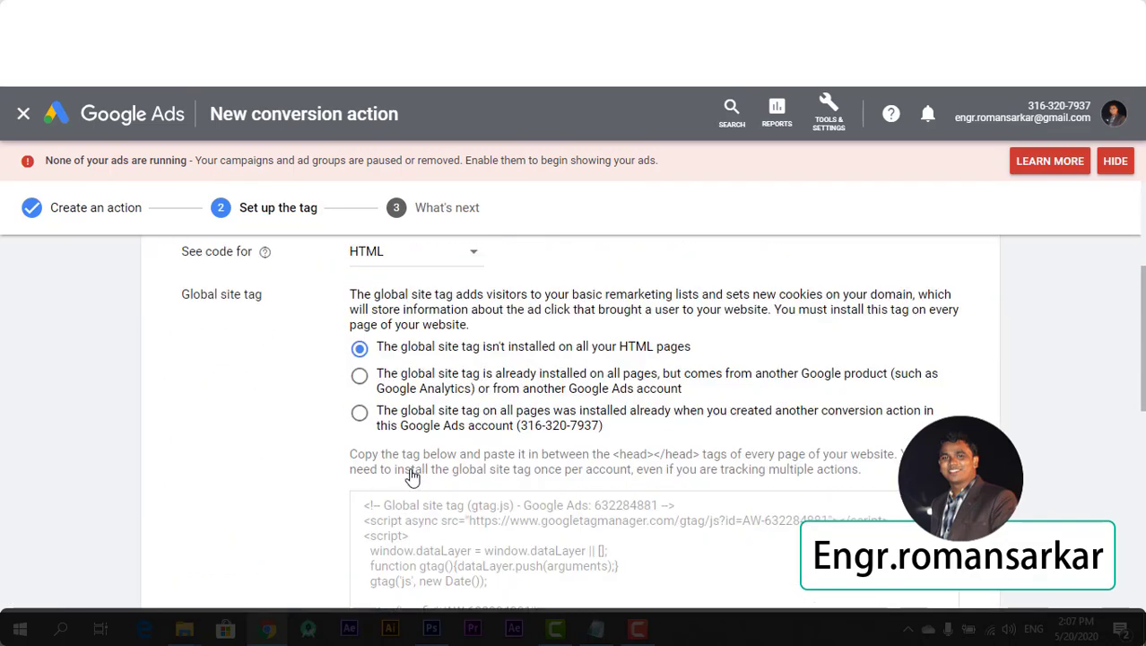
pyautogui.scroll(-5, 412, 476)
pyautogui.scroll(-2, 425, 464)
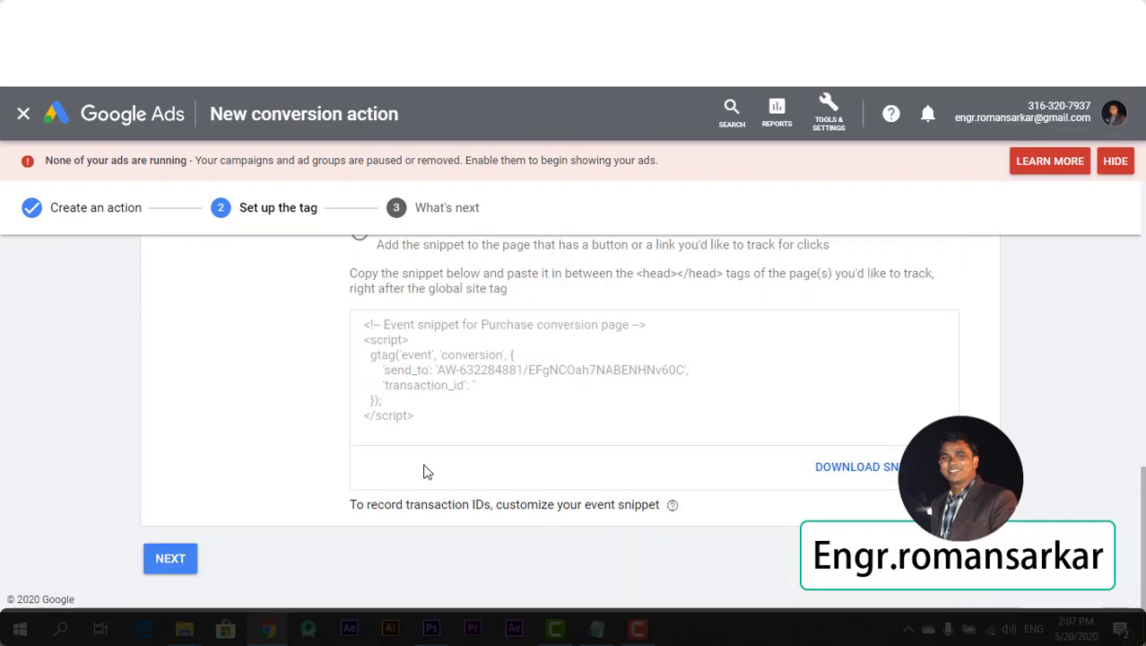
pyautogui.click(179, 567)
pyautogui.click(151, 511)
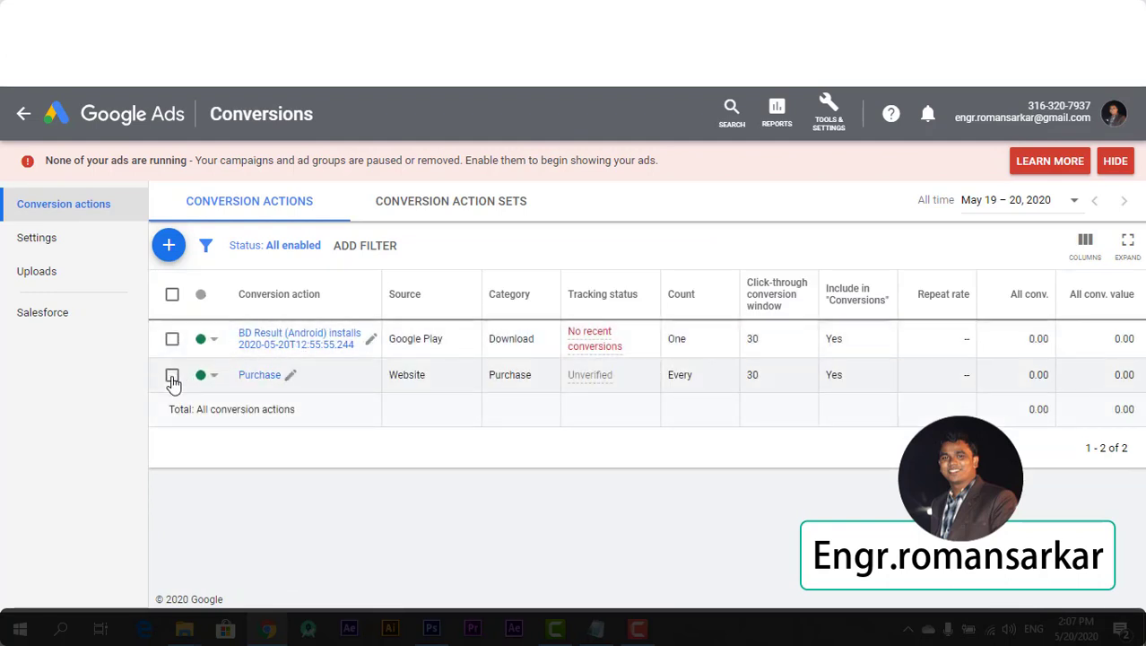
# Step: Examine the Purchase conversion action's details and webpages, and return to the list of all campaigns
pyautogui.click(216, 381)
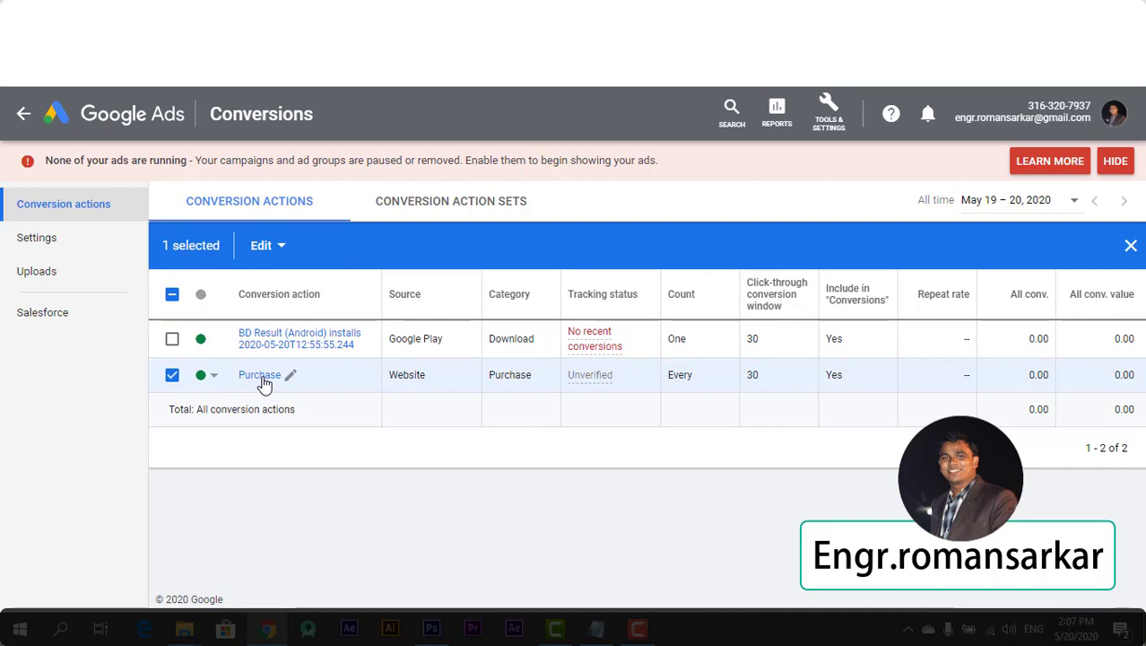
pyautogui.click(260, 376)
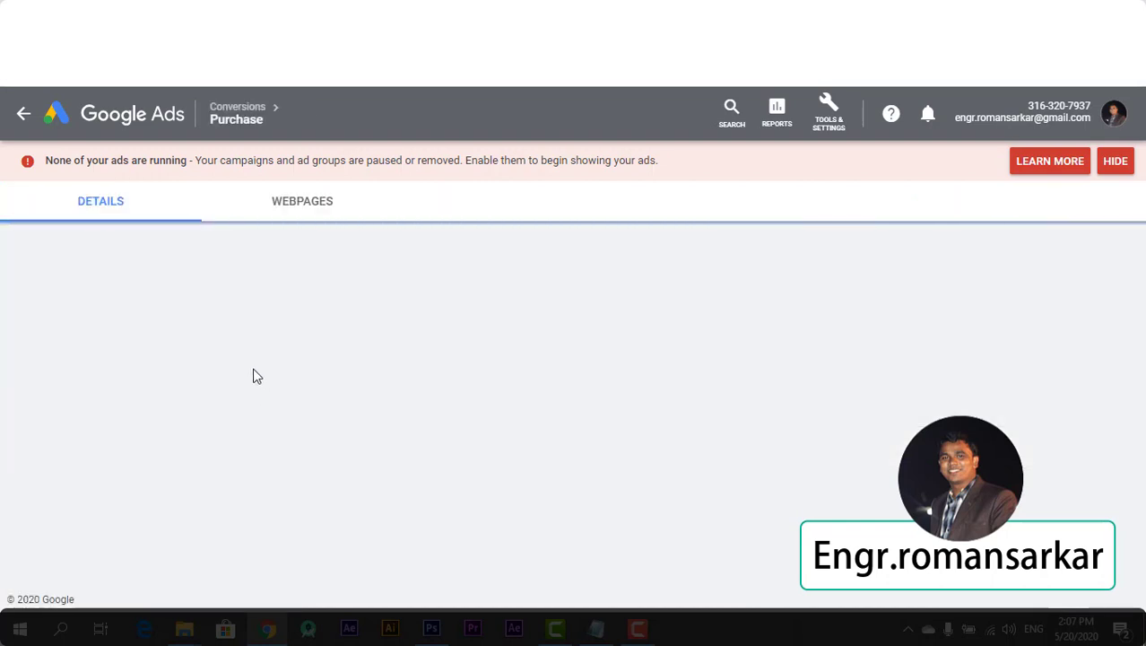
pyautogui.scroll(-2, 354, 325)
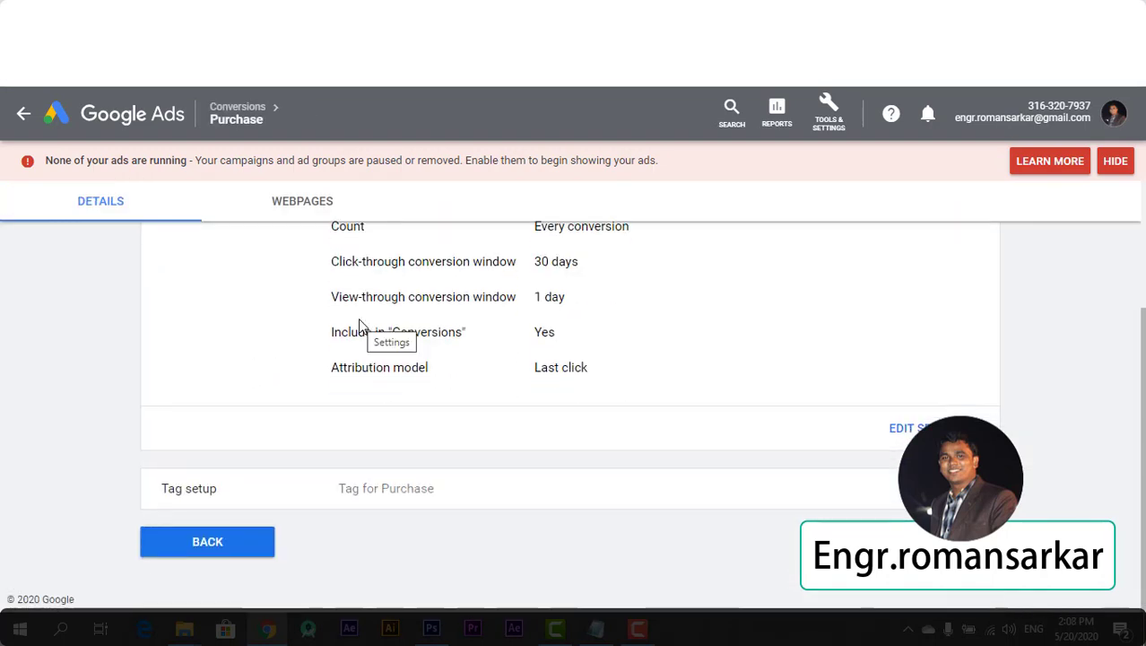
pyautogui.click(280, 201)
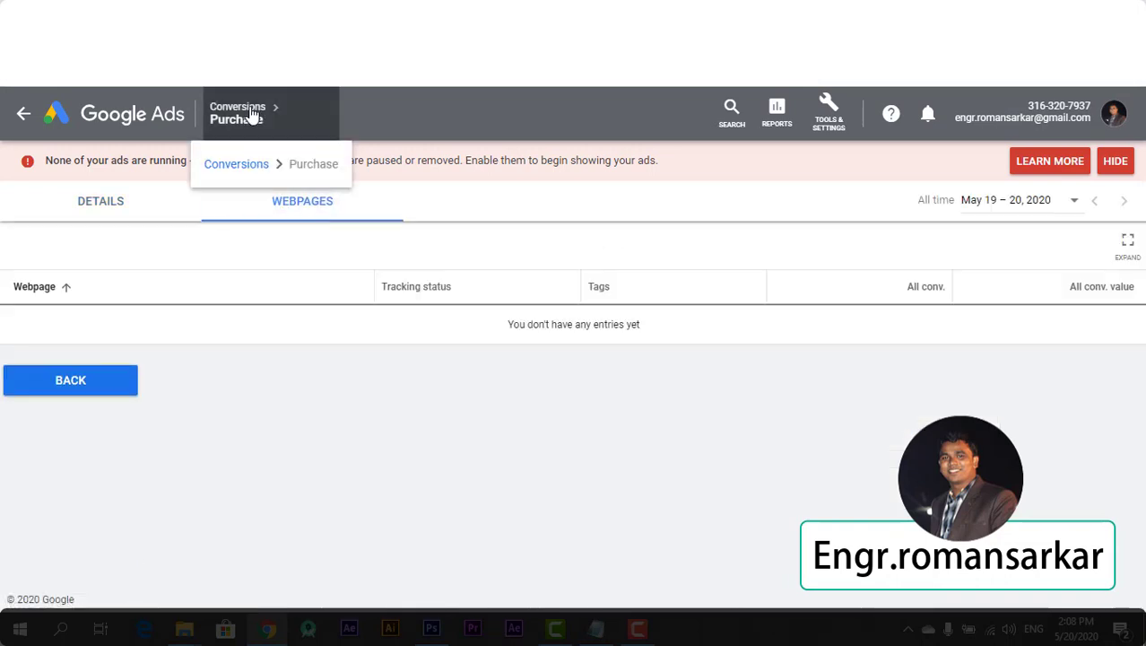
pyautogui.click(235, 111)
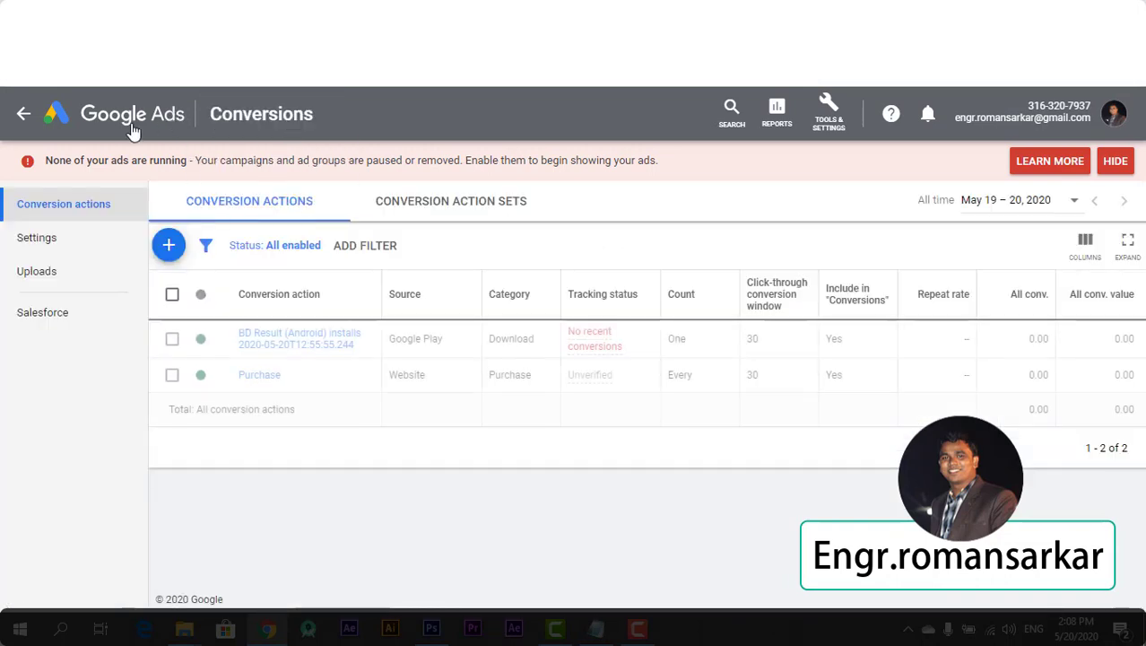
pyautogui.click(23, 120)
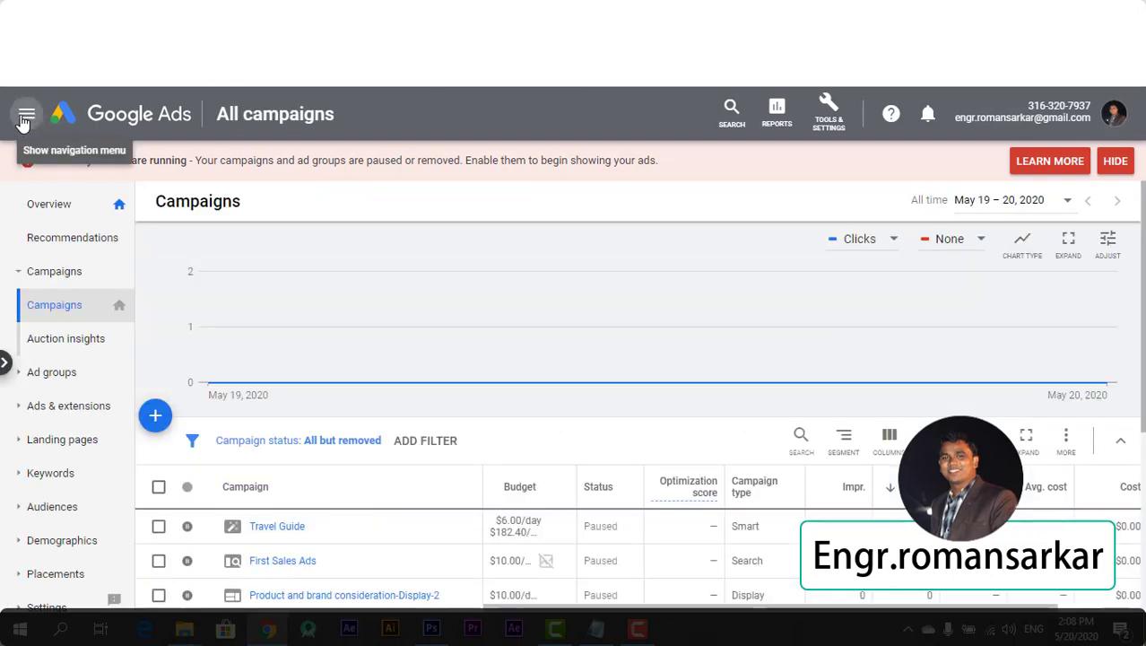
# Step: Look over the available campaign types, the enabled and paused campaigns, and the campaign table
pyautogui.click(23, 120)
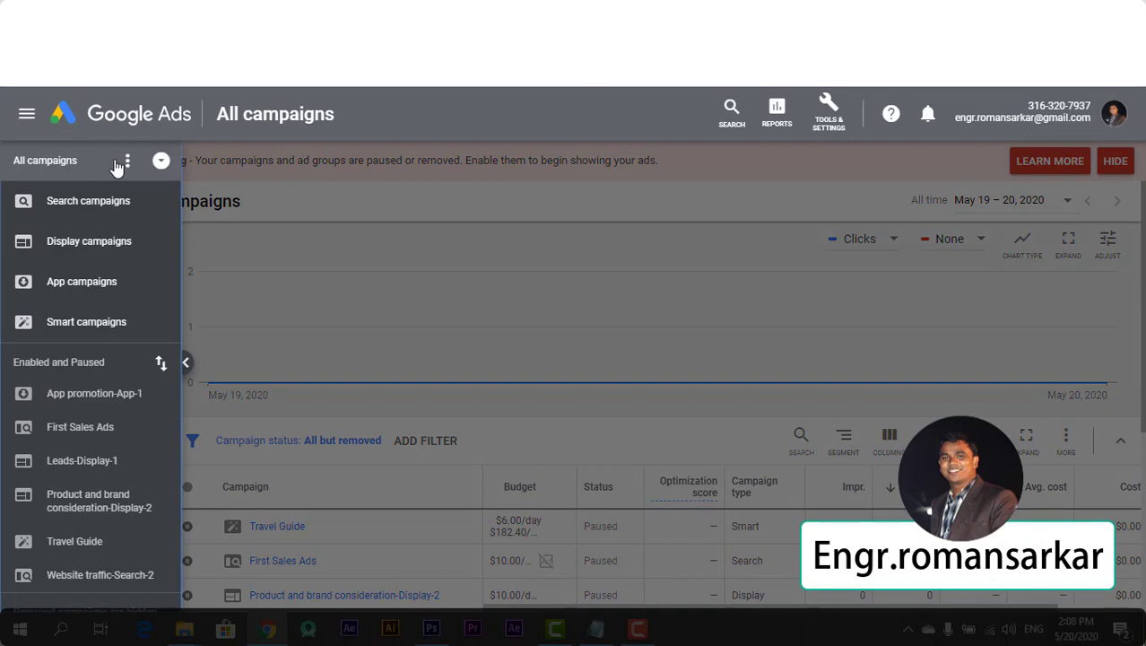
pyautogui.scroll(-1, 105, 368)
pyautogui.scroll(1, 171, 511)
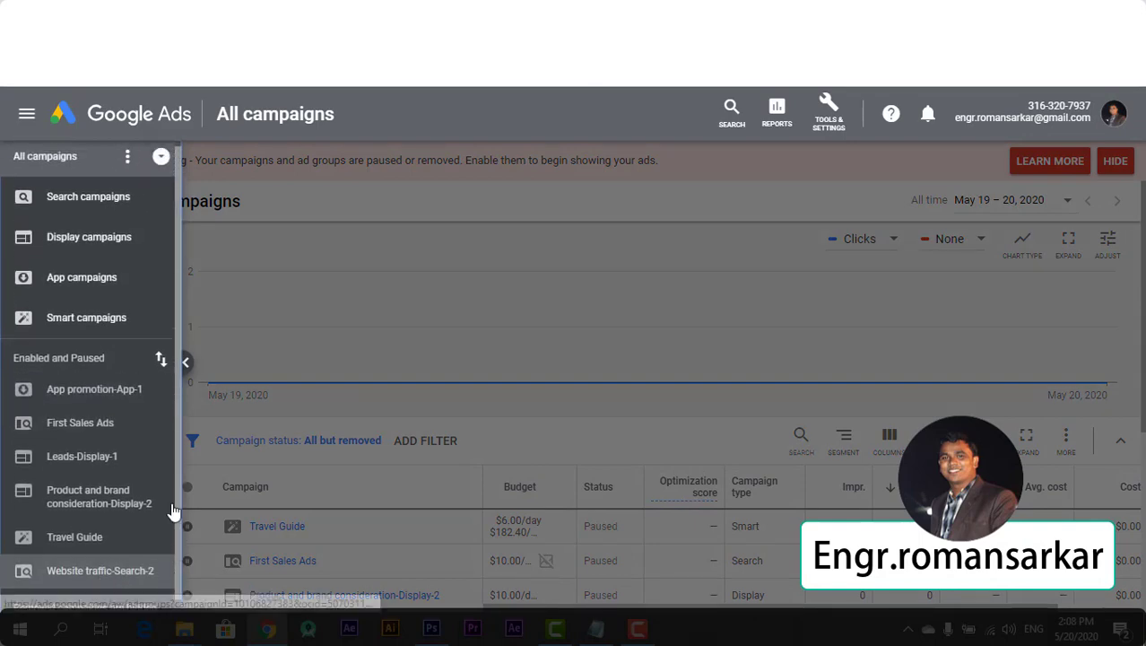
pyautogui.click(265, 297)
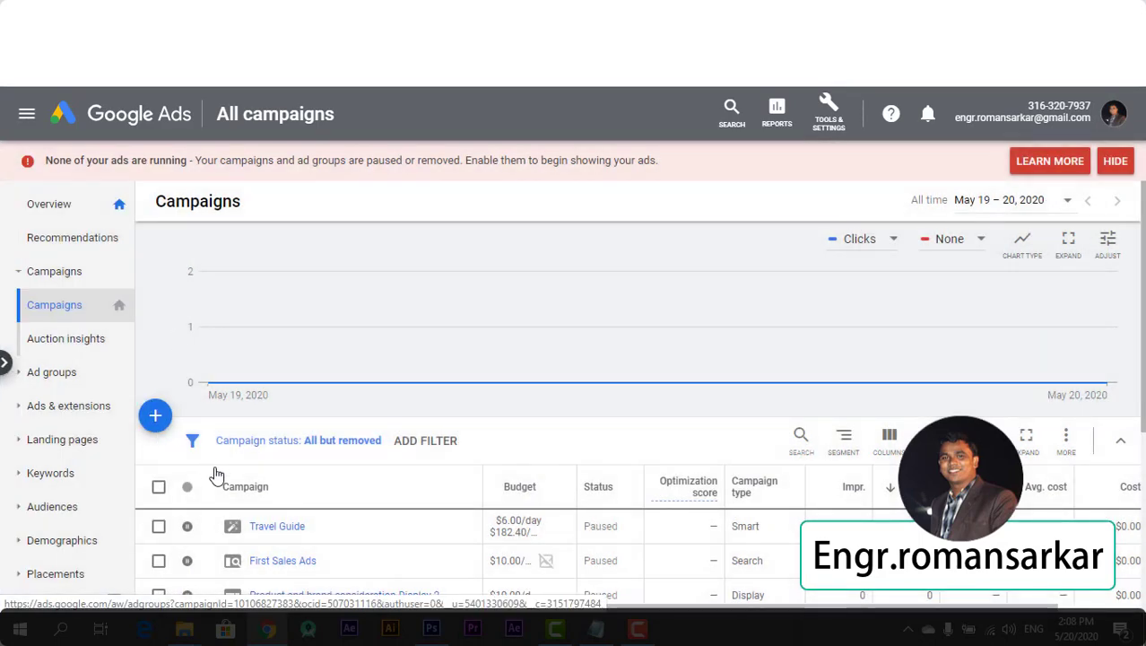
pyautogui.scroll(-4, 215, 475)
pyautogui.scroll(3, 169, 389)
# Step: Try starting a new Discovery campaign without a goal's guidance, and cancel it
pyautogui.click(155, 368)
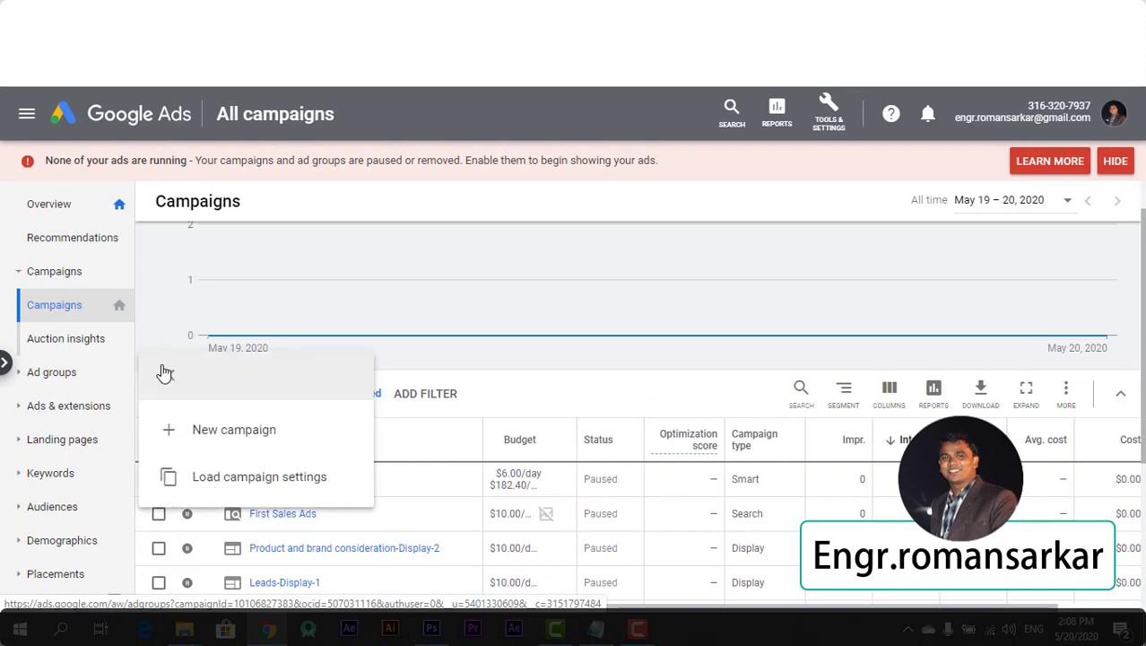
pyautogui.click(215, 430)
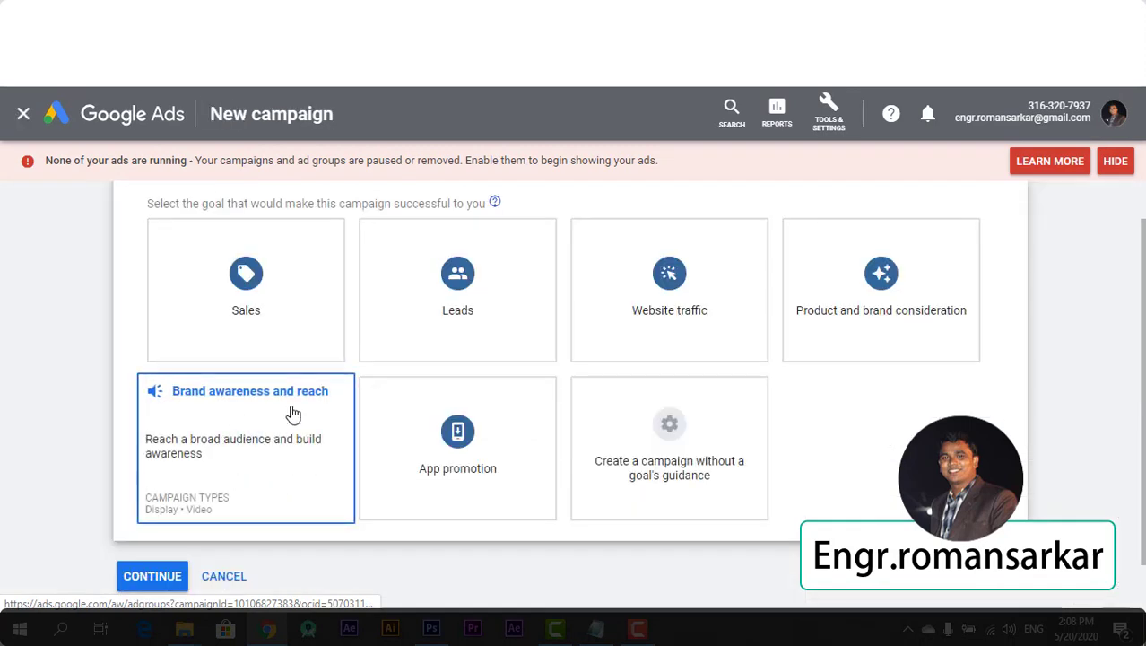
pyautogui.click(708, 440)
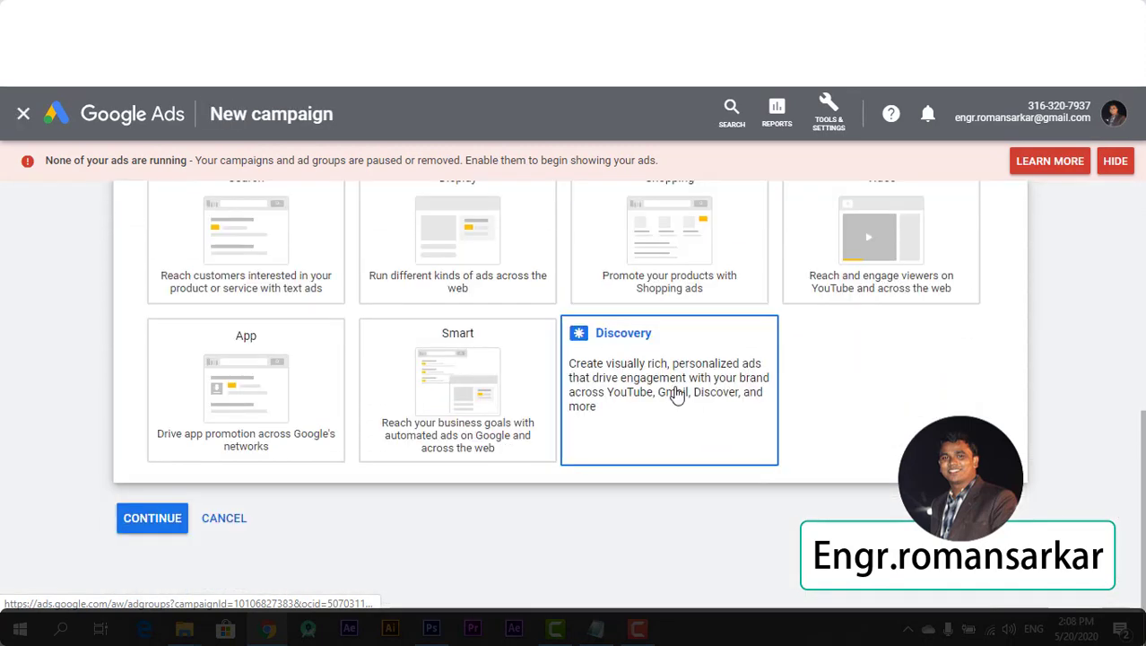
pyautogui.click(677, 396)
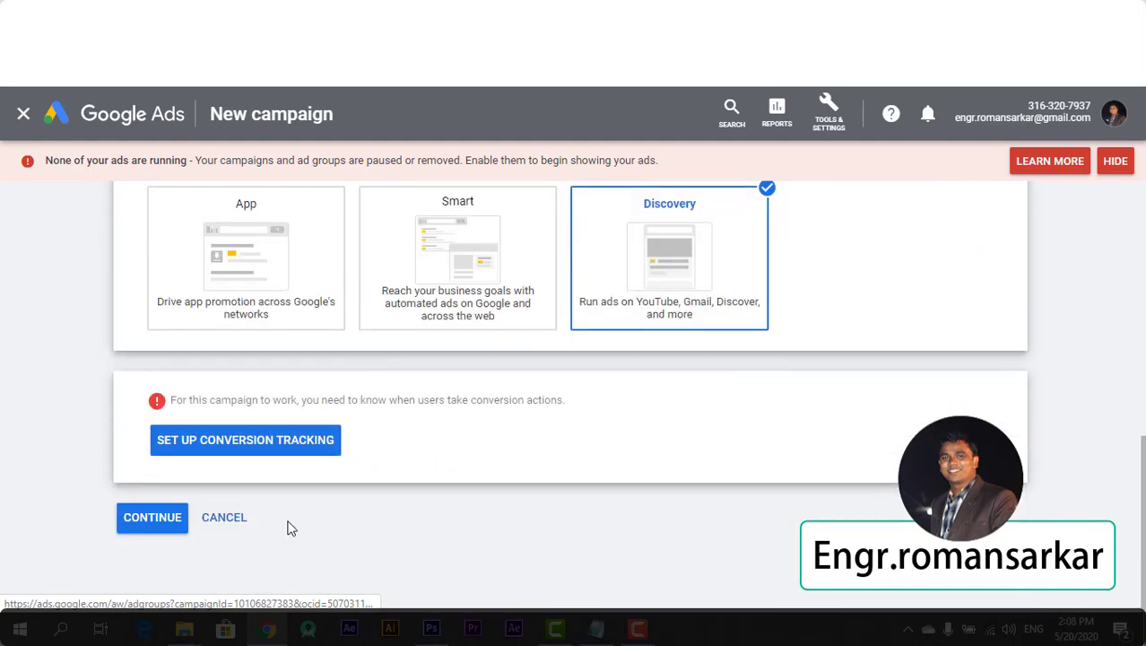
pyautogui.click(225, 517)
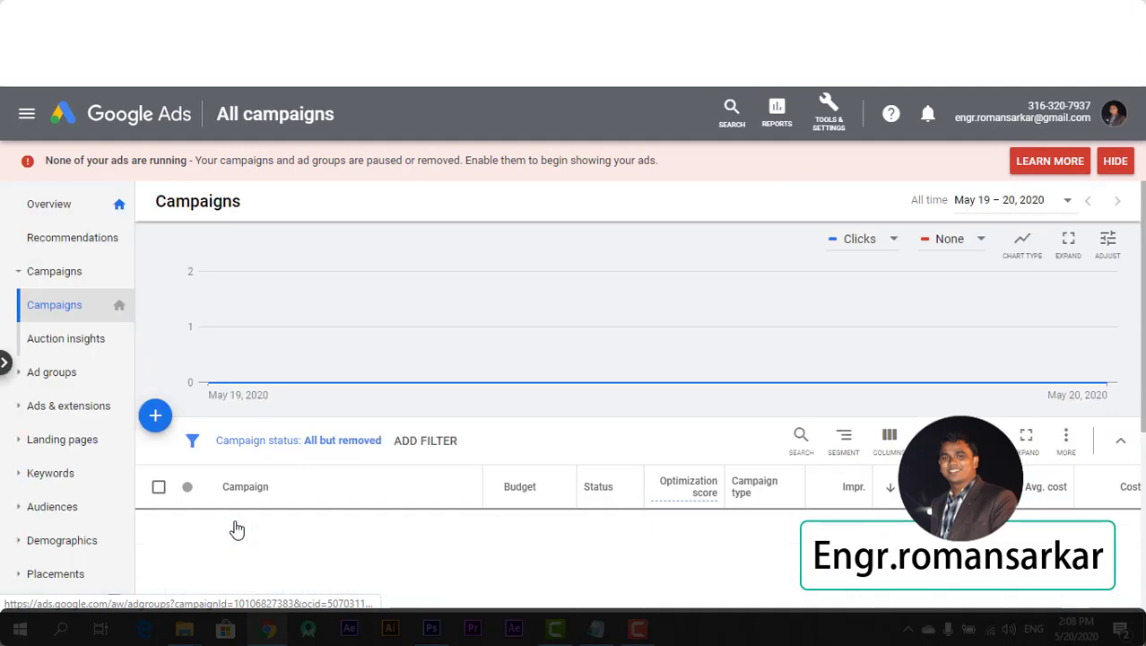
# Step: Try starting a new Discovery campaign with the Website traffic goal, and leave the campaign setup
pyautogui.click(156, 419)
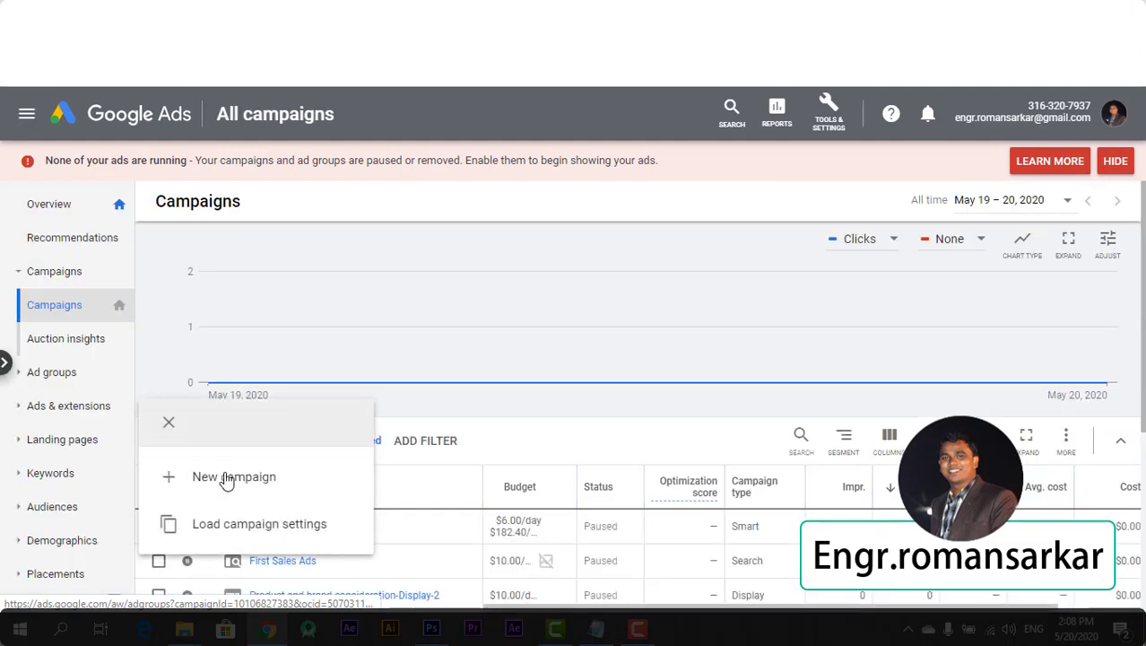
pyautogui.click(227, 480)
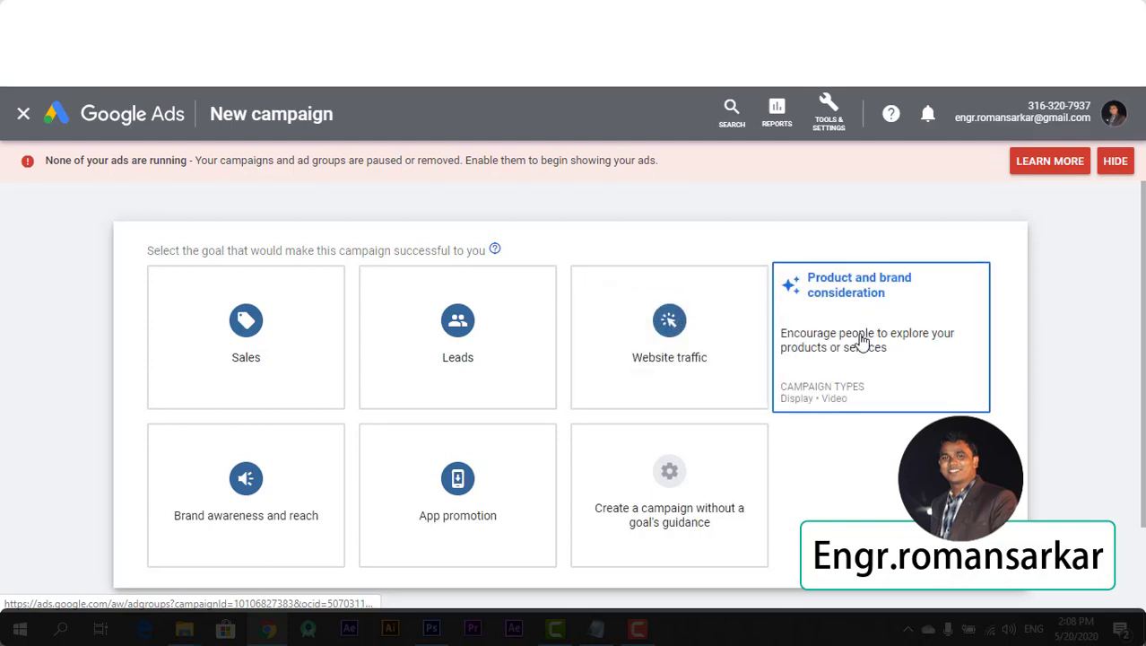
pyautogui.click(699, 330)
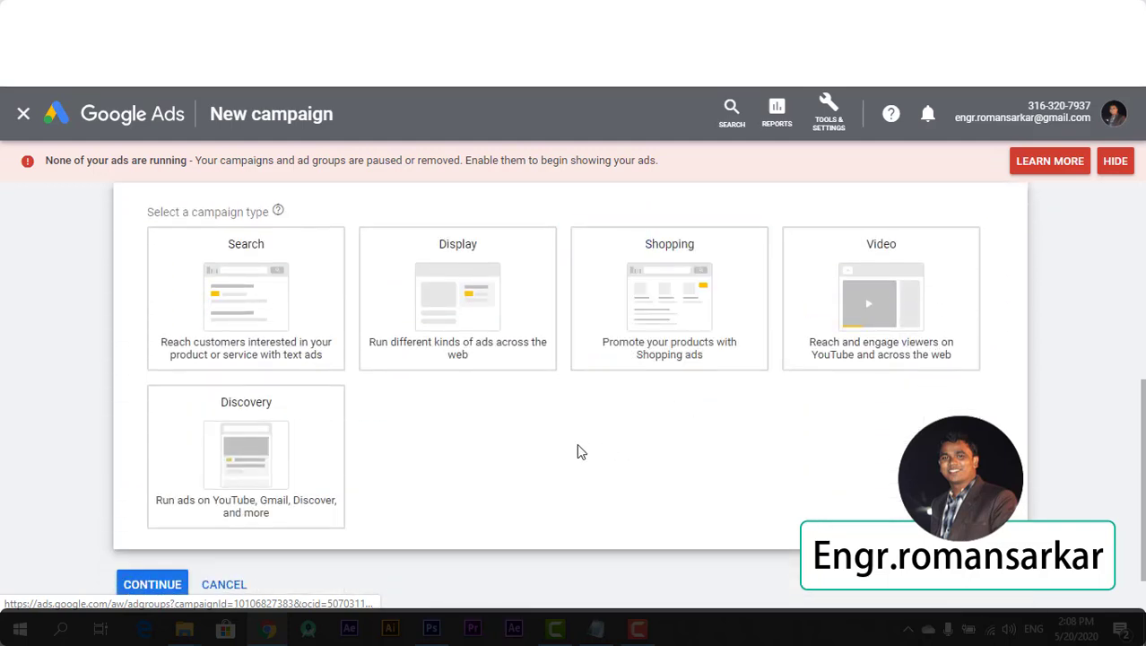
pyautogui.scroll(-1, 507, 435)
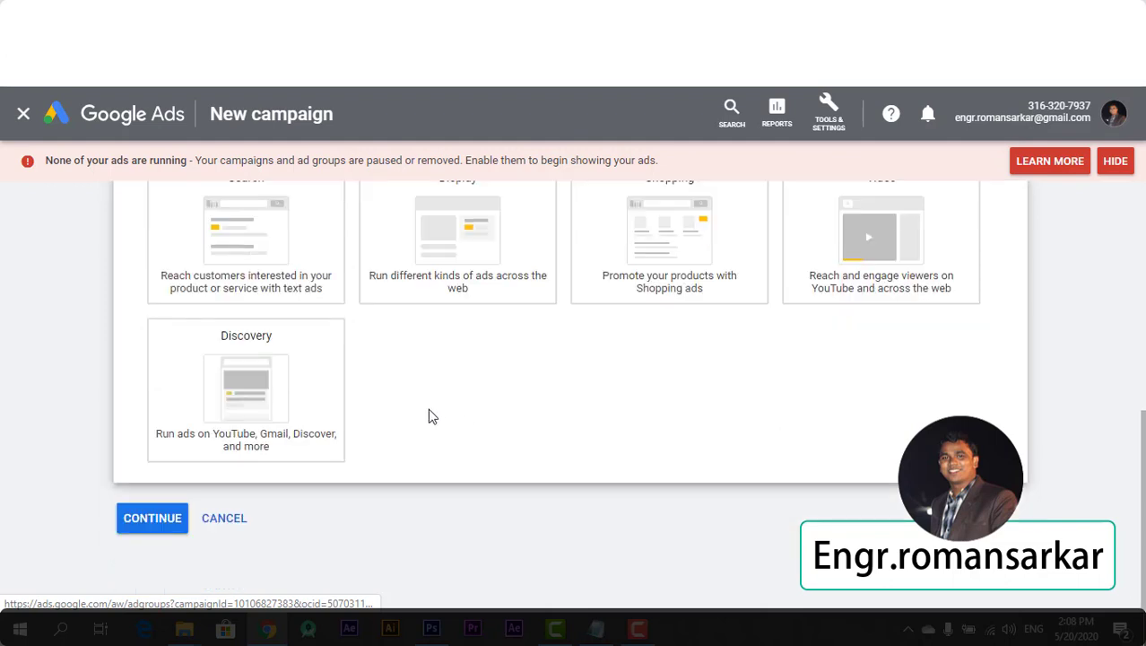
pyautogui.click(254, 381)
pyautogui.scroll(-1, 256, 376)
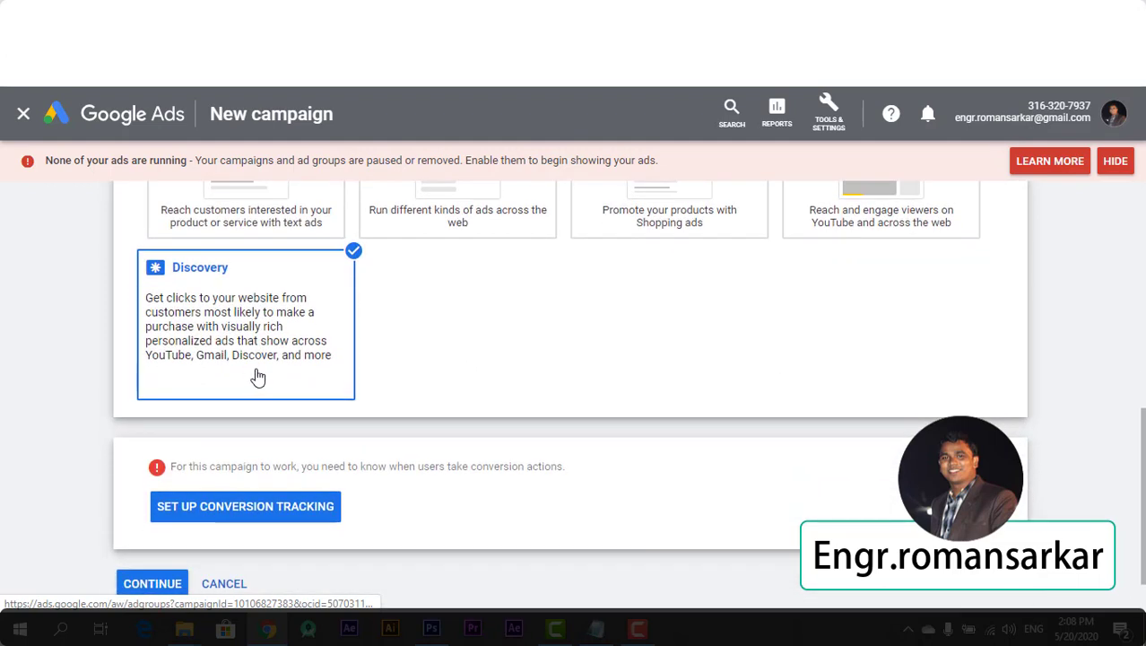
pyautogui.scroll(5, 404, 362)
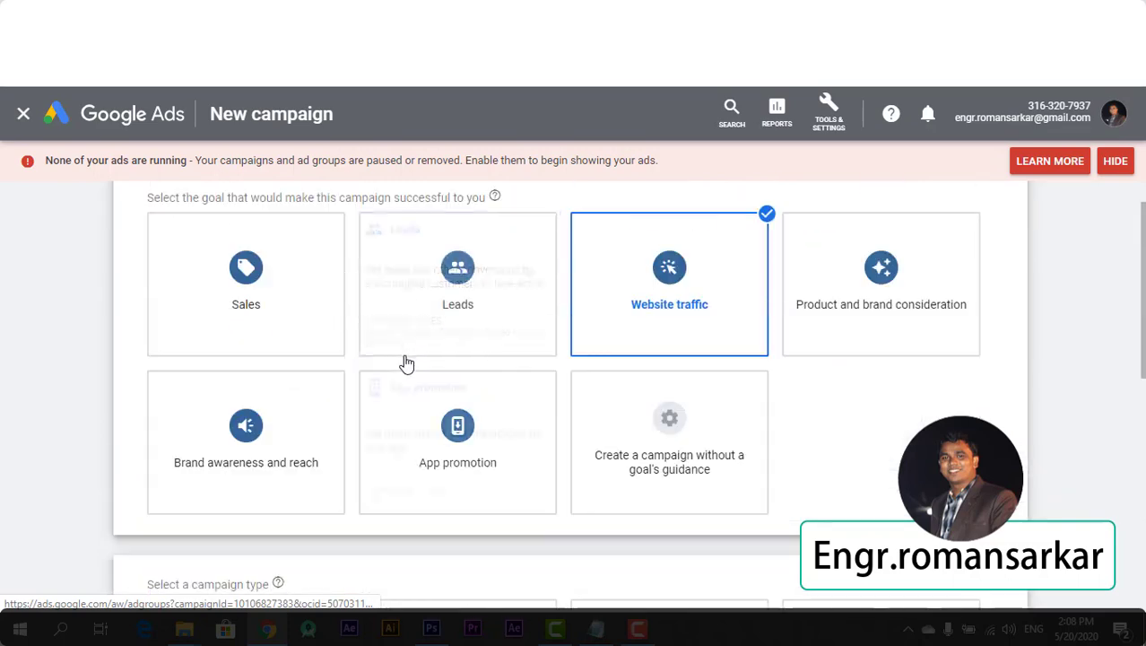
pyautogui.click(24, 115)
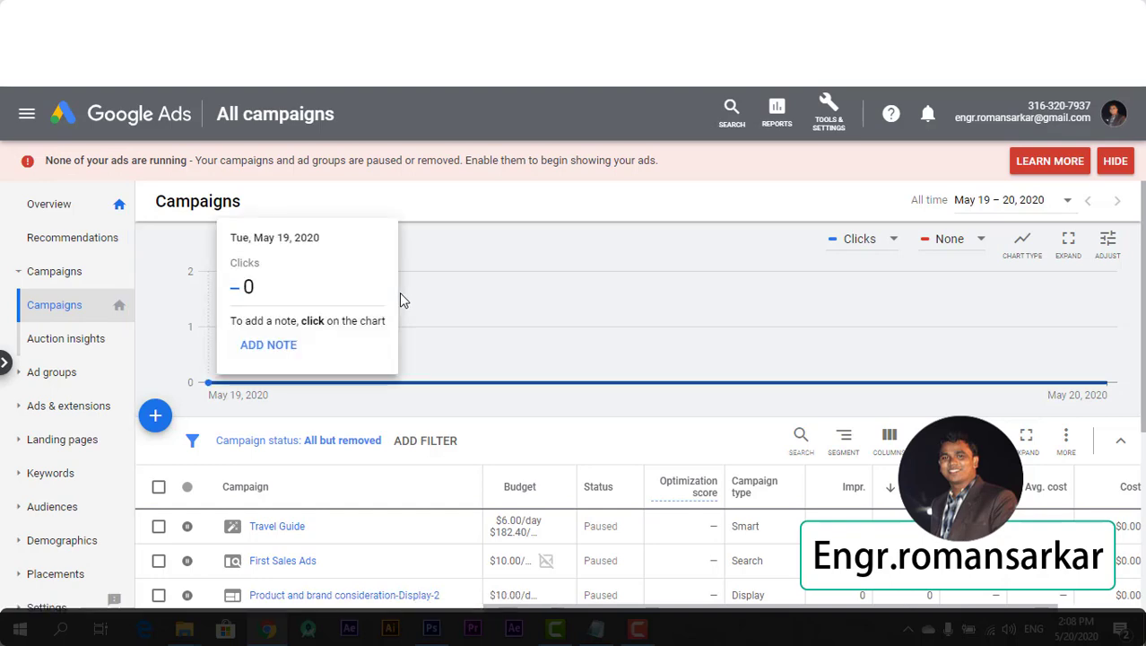
# Step: Review the full table of campaigns and the account's page list down to Campaign groups
pyautogui.scroll(-3, 399, 291)
pyautogui.scroll(-1, 425, 348)
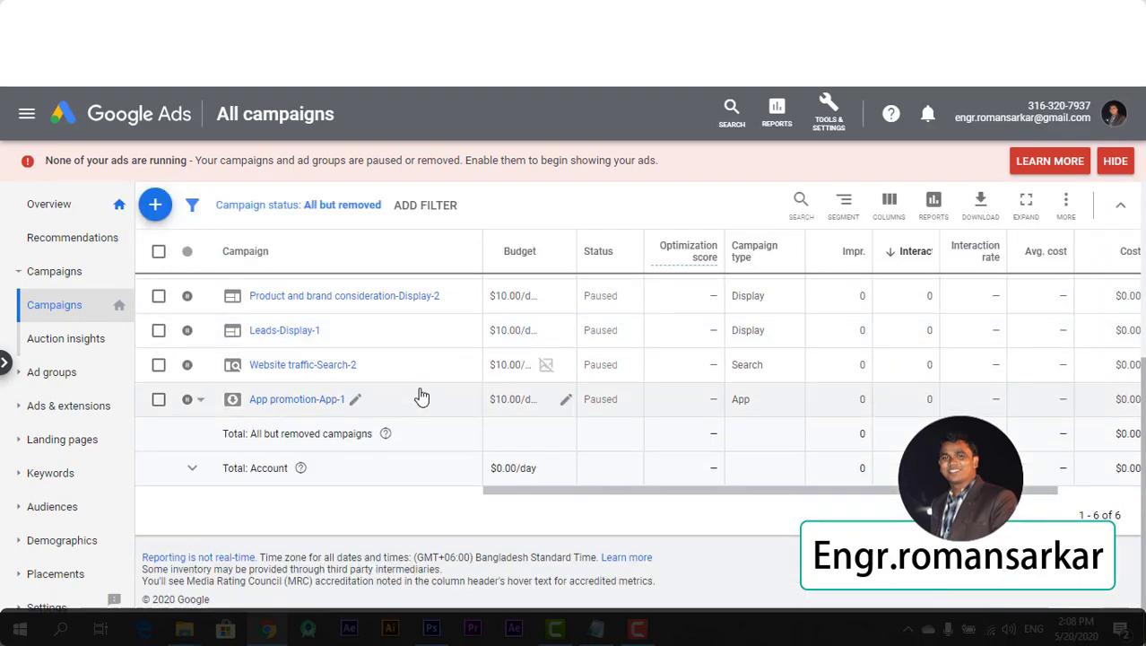
pyautogui.scroll(3, 418, 395)
pyautogui.scroll(2, 616, 281)
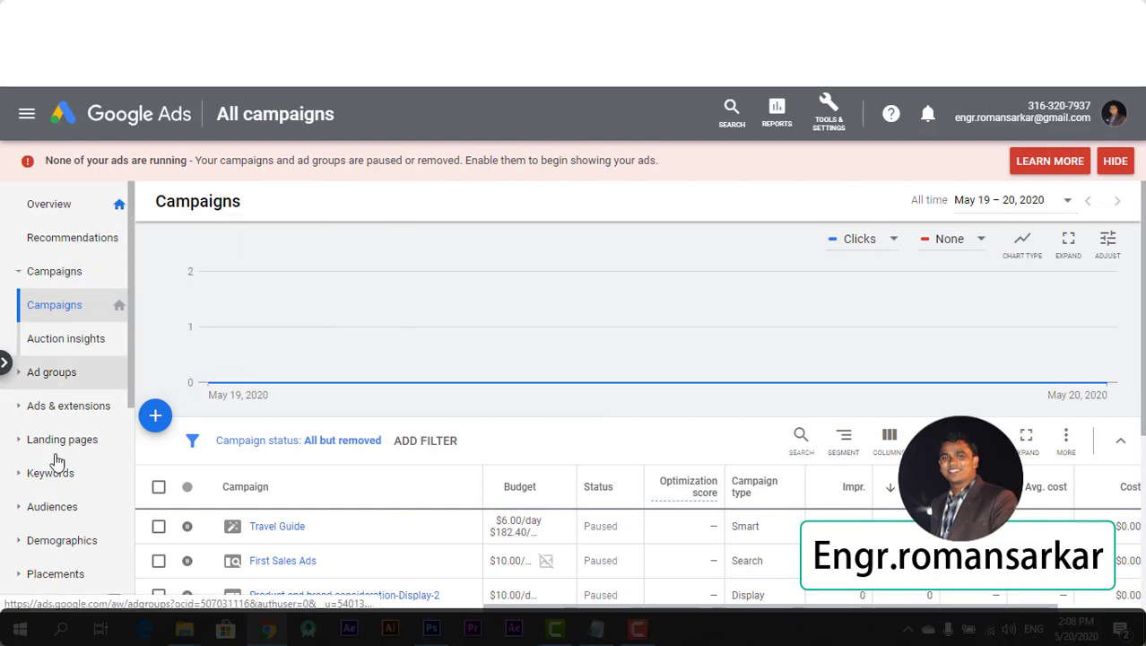
pyautogui.scroll(-4, 51, 510)
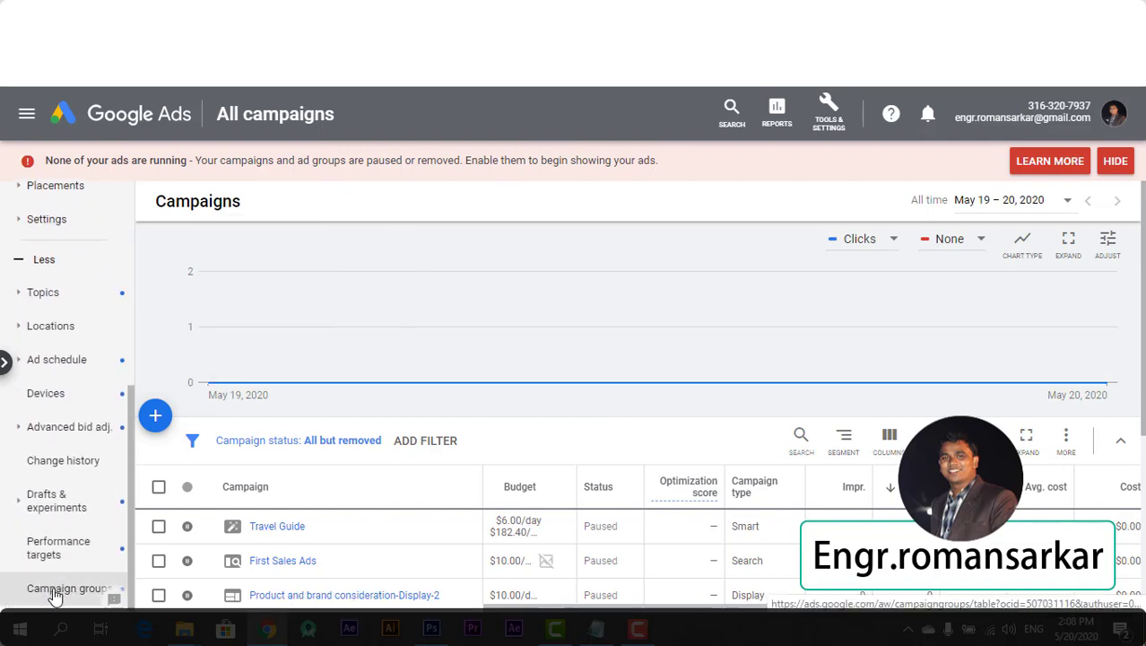
pyautogui.scroll(4, 55, 592)
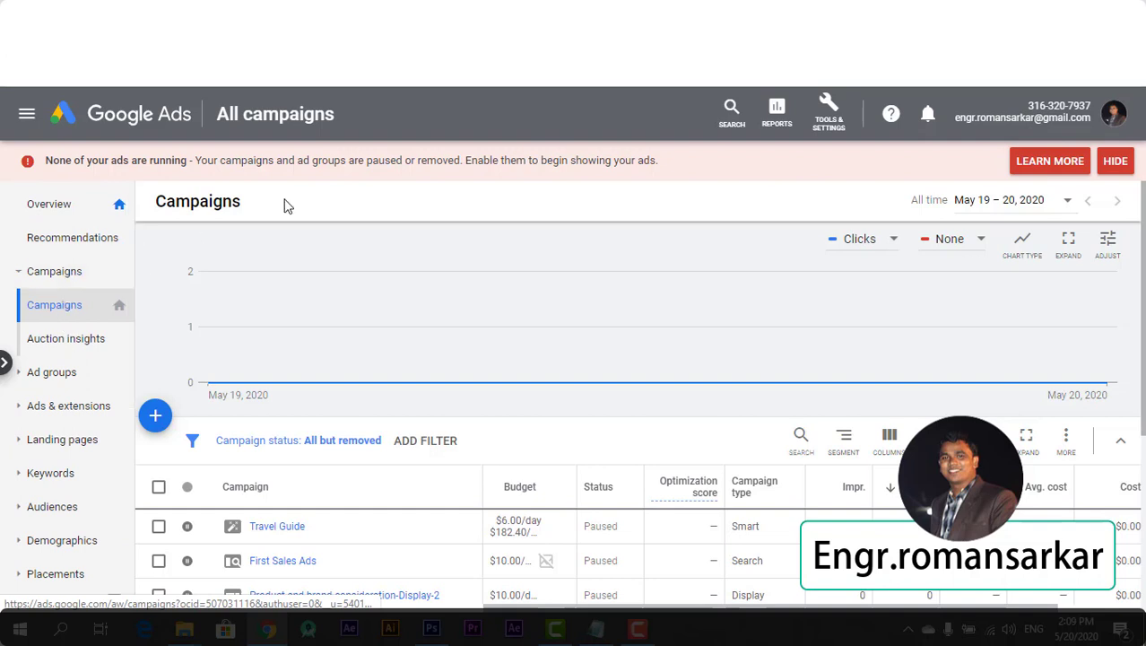